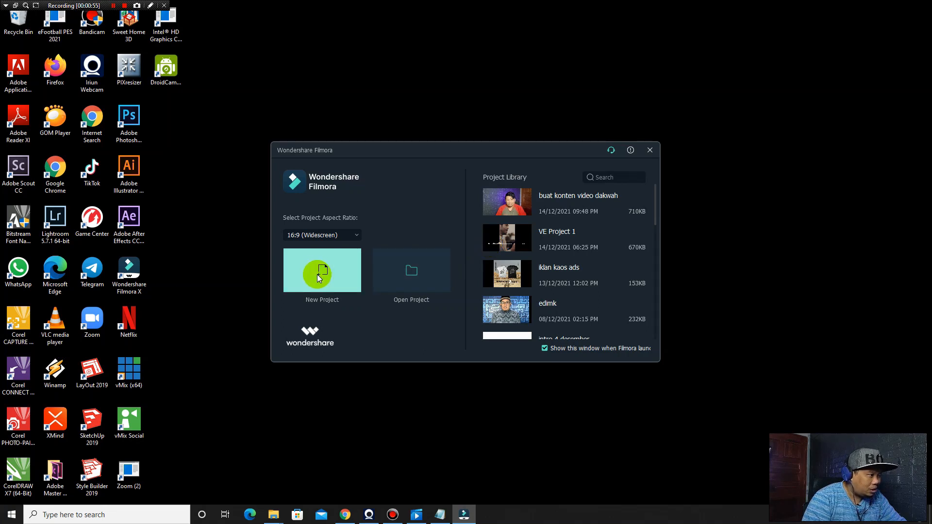
Start a new 16:9 widescreen project and dismiss the message center
click(319, 278)
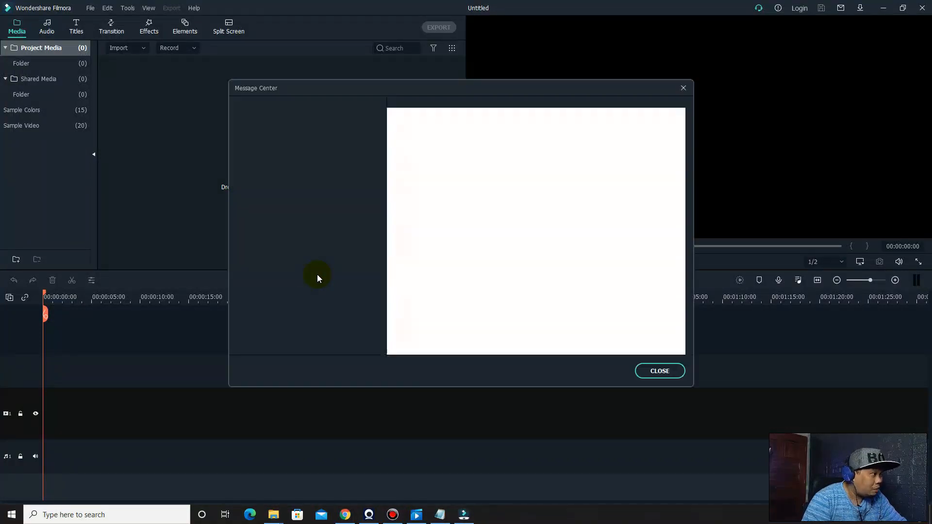
click(685, 89)
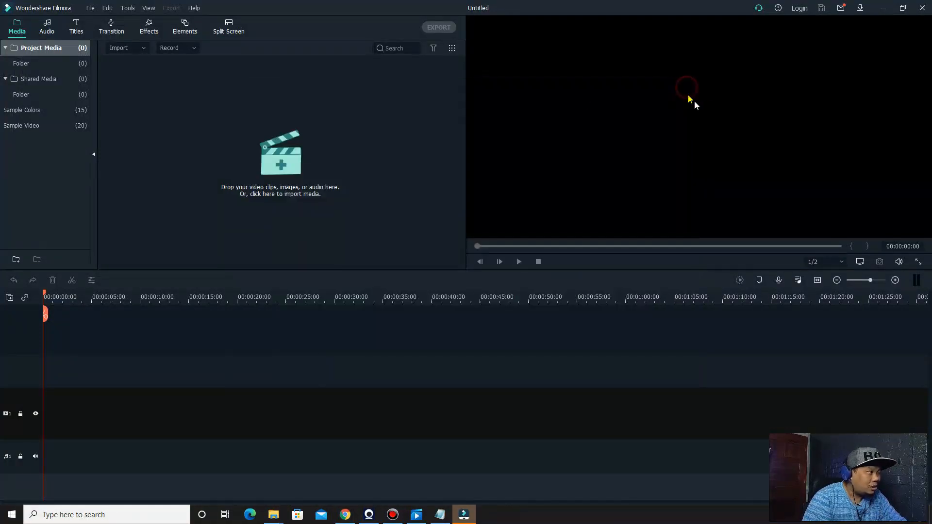
Import the video "mambangun keluarga bervisi syurga 6" from the Output folder into the project media
click(125, 48)
click(125, 64)
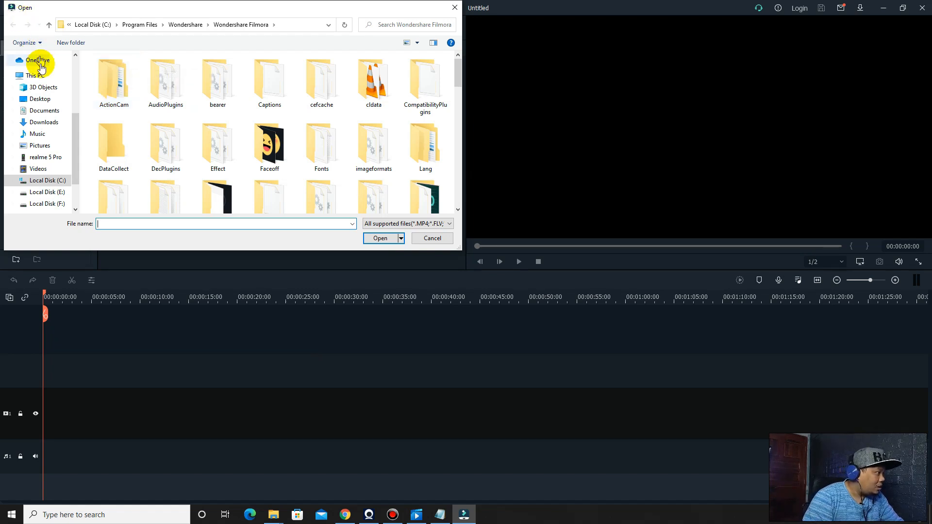
click(42, 123)
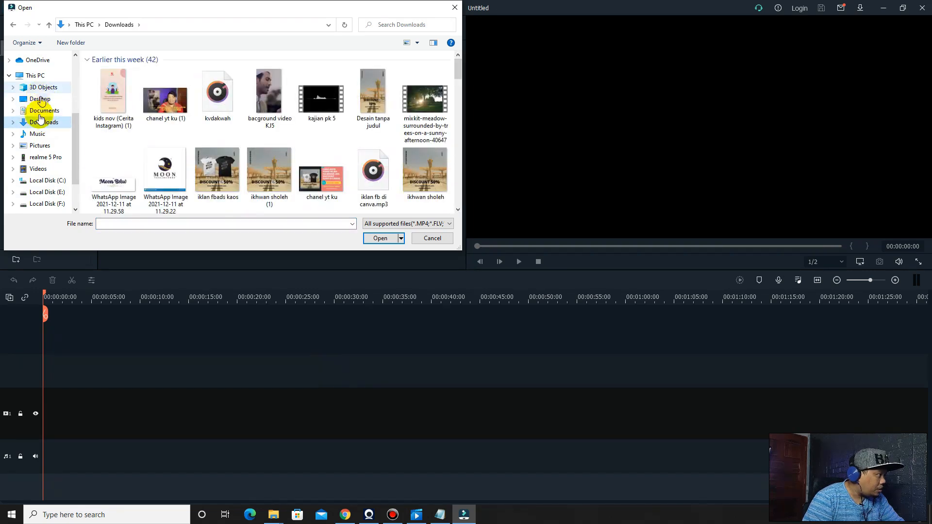
scroll(40, 109, up, 2)
click(40, 93)
scroll(325, 123, down, 5)
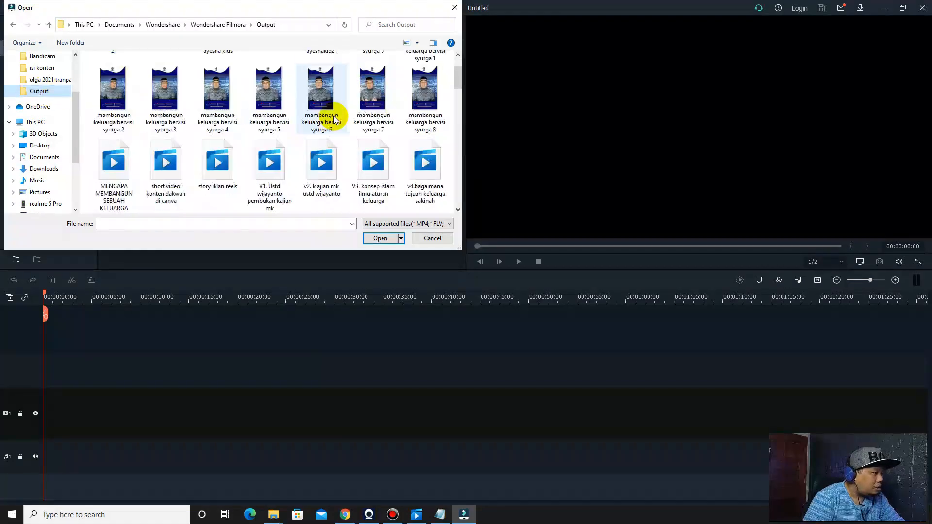
scroll(301, 153, down, 3)
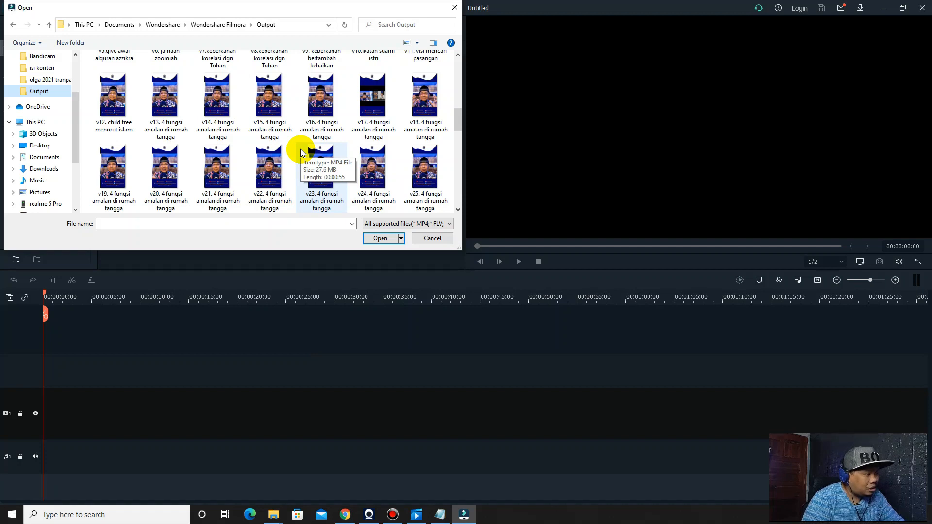
scroll(301, 151, down, 2)
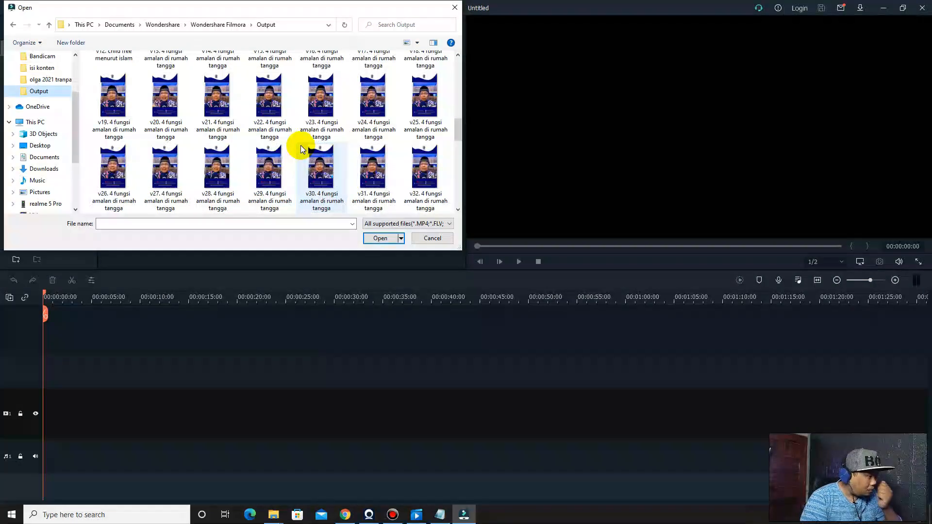
scroll(301, 149, down, 4)
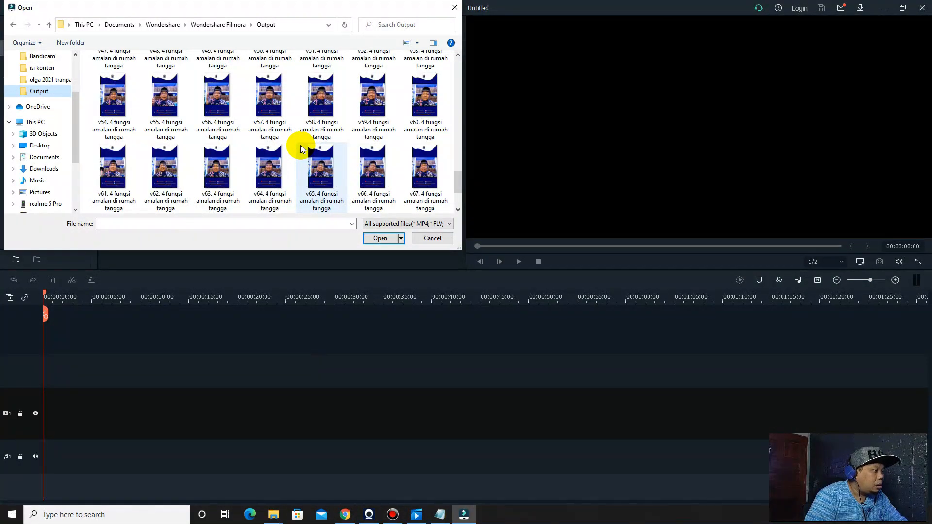
scroll(301, 146, up, 10)
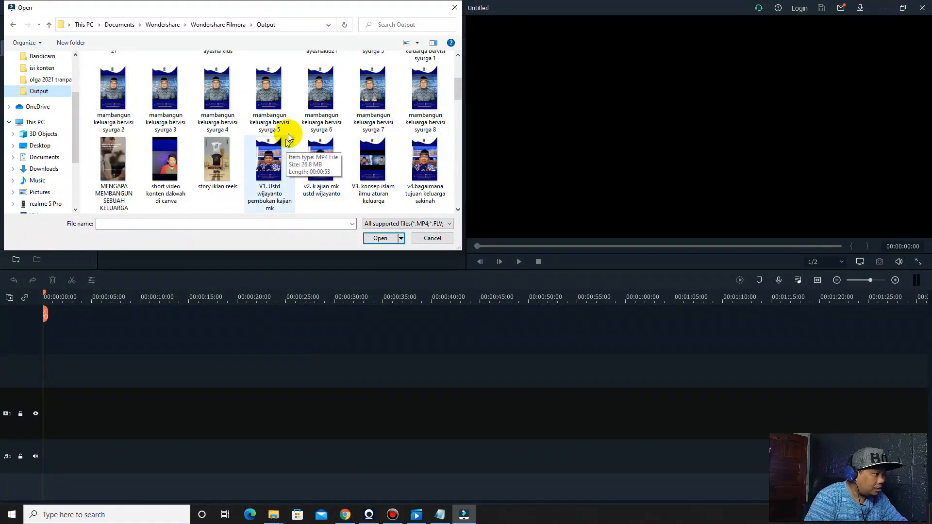
click(313, 118)
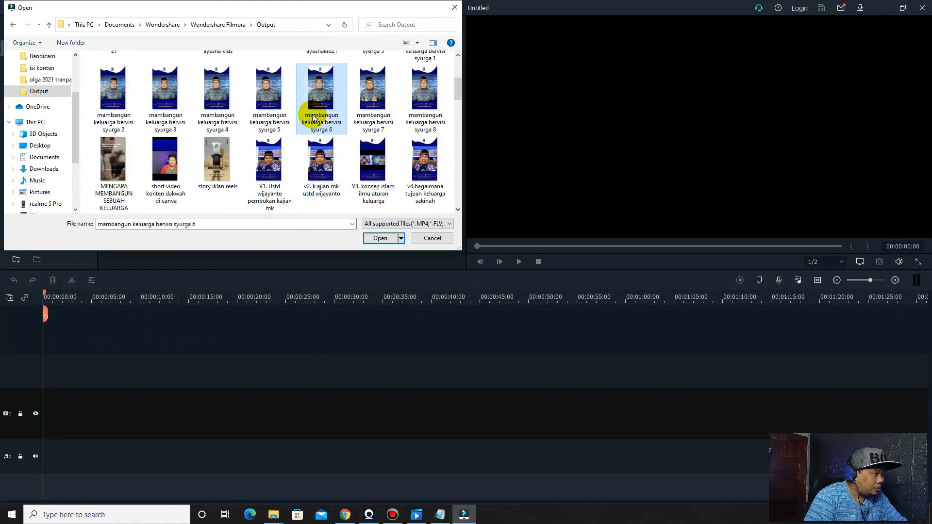
click(376, 240)
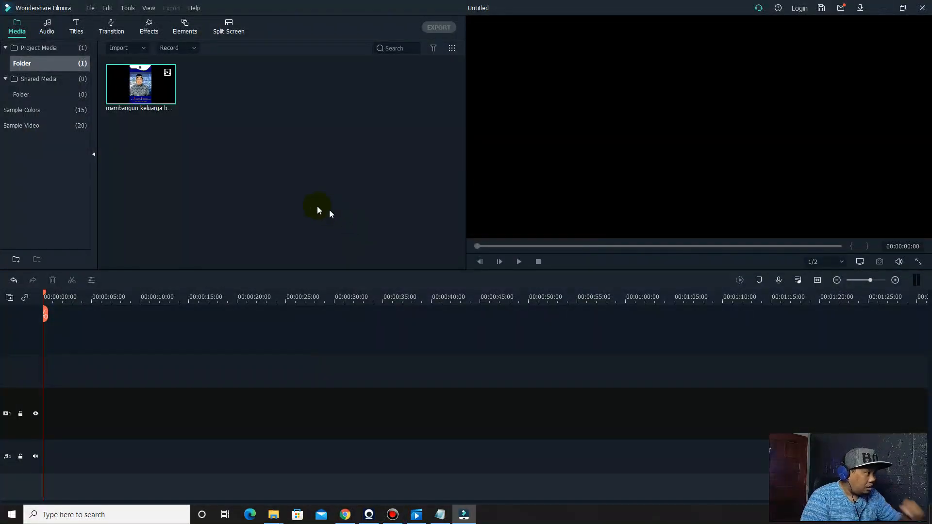
Place the imported video at the start of the second video track, keeping the 1920 x 1080 25fps project settings, and preview part of it
drag(155, 100, 42, 370)
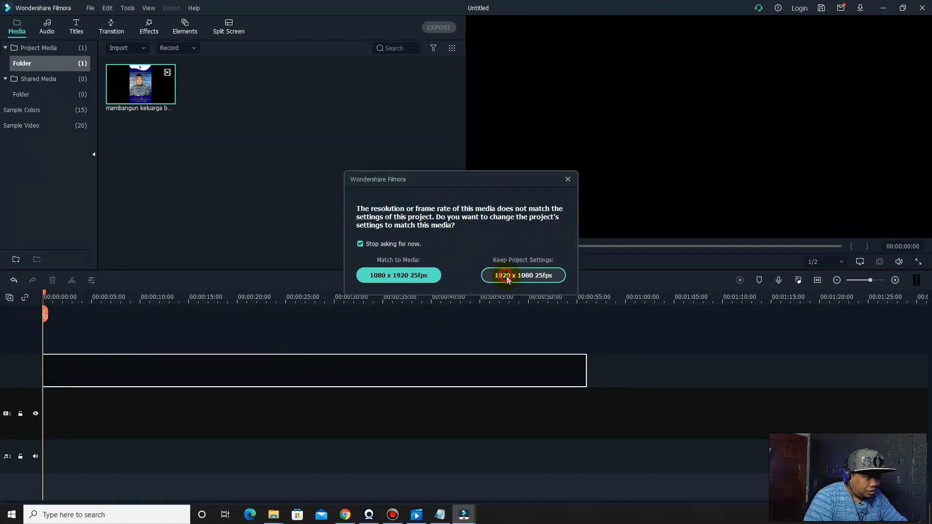
click(522, 275)
click(590, 296)
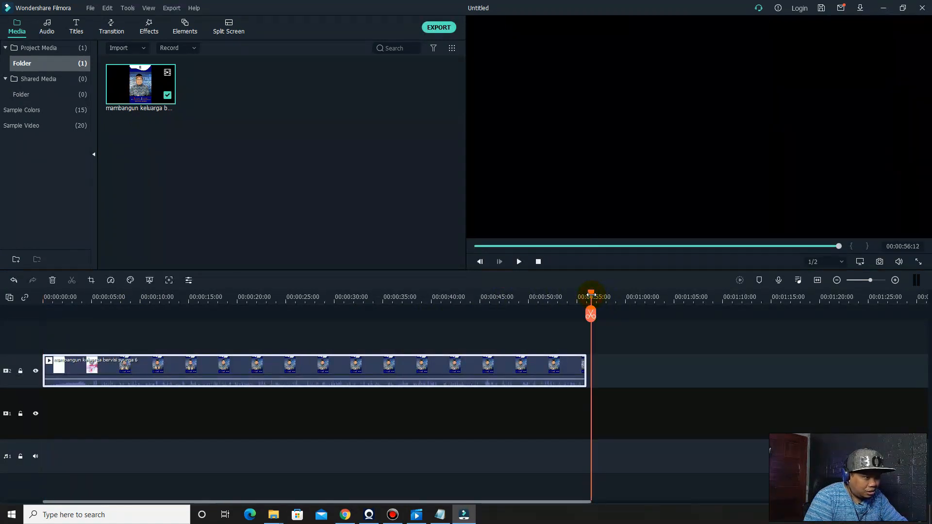
drag(588, 295, 410, 310)
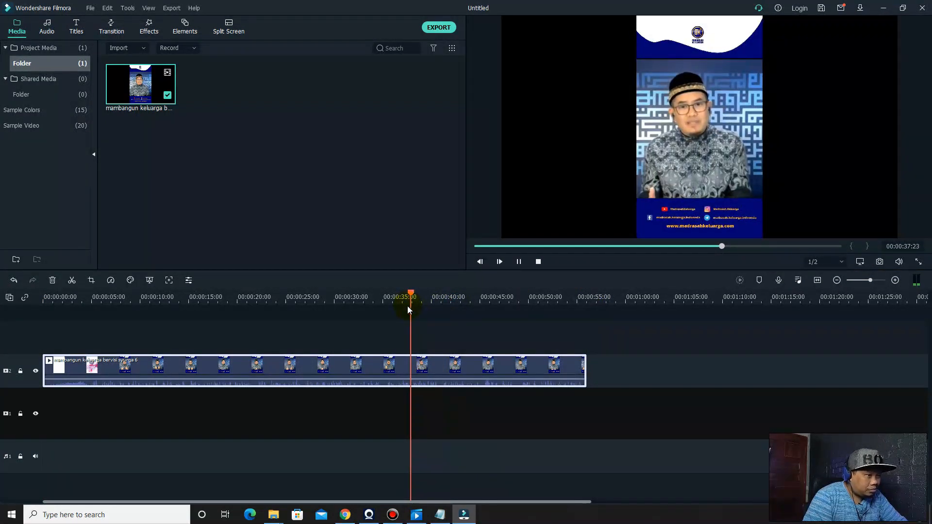
key(space)
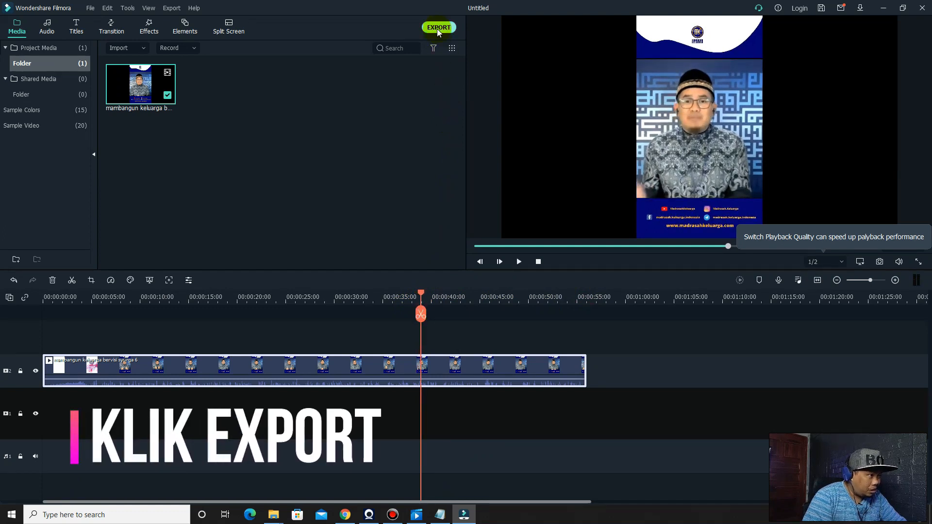
Set up a local export in MP3 format and check its audio encoding settings without changing them
click(437, 29)
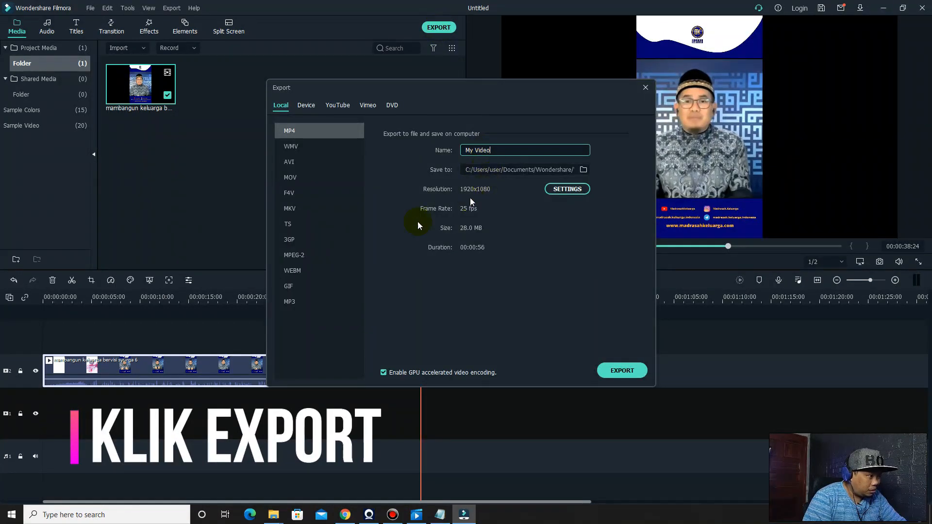
click(290, 302)
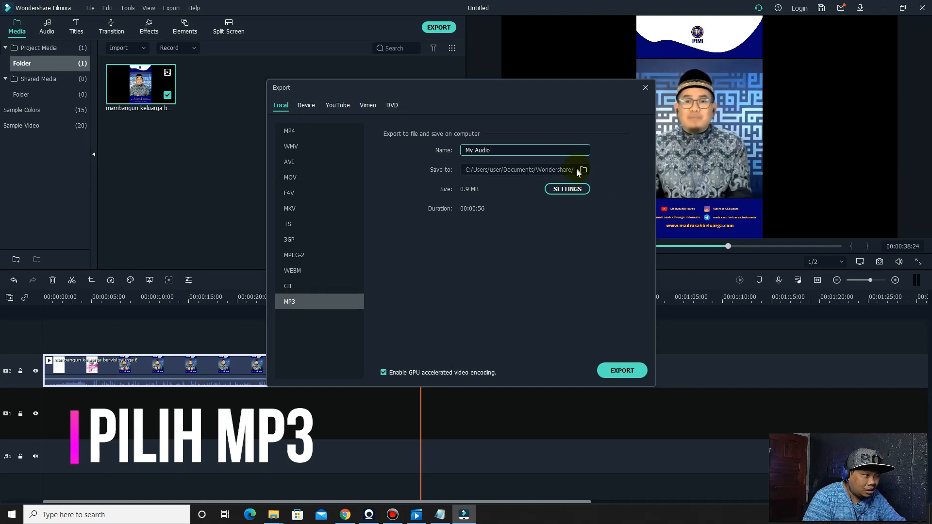
click(514, 153)
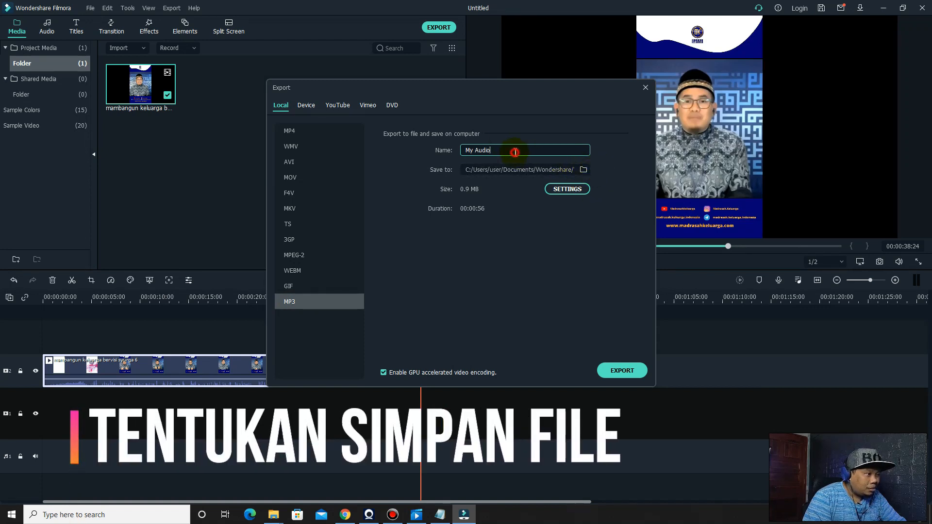
click(568, 191)
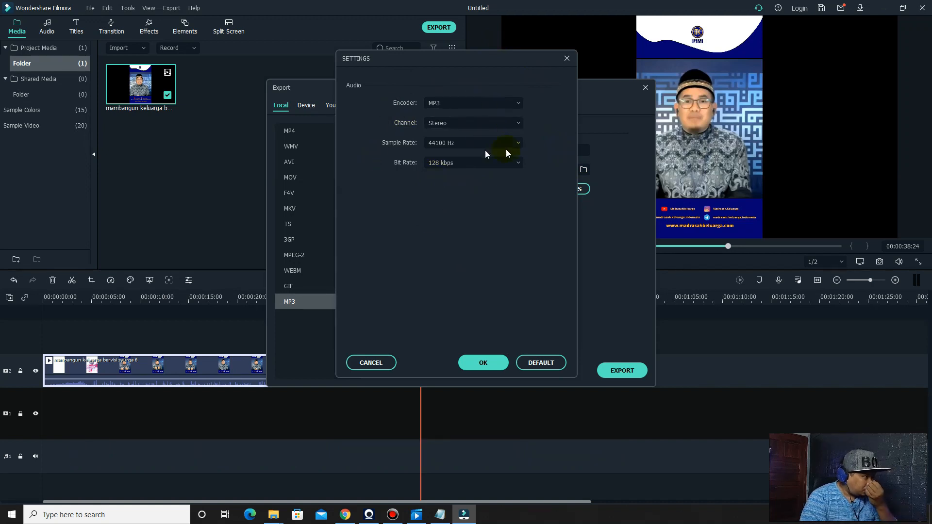
click(567, 58)
Name the audio file "mengindah akhlak kita" by copying the first line of the Notepad note, and export the MP3
click(513, 148)
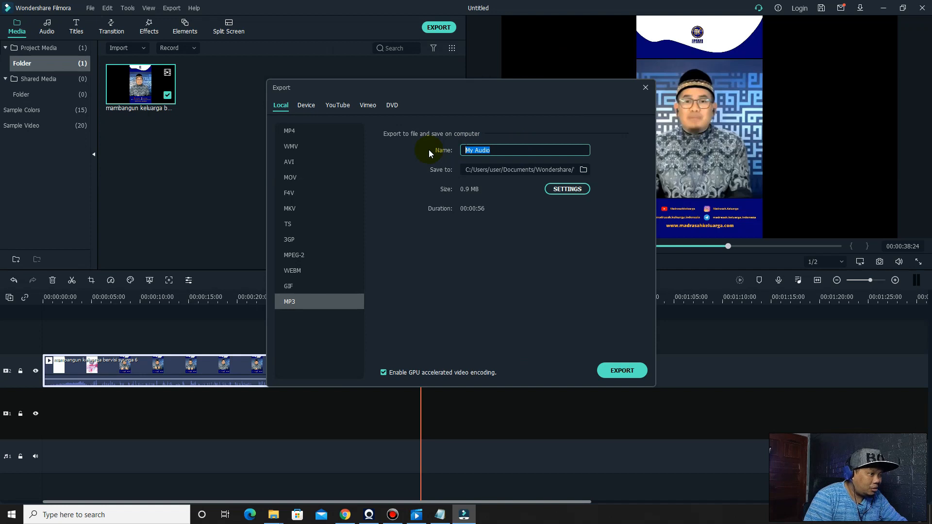
click(440, 515)
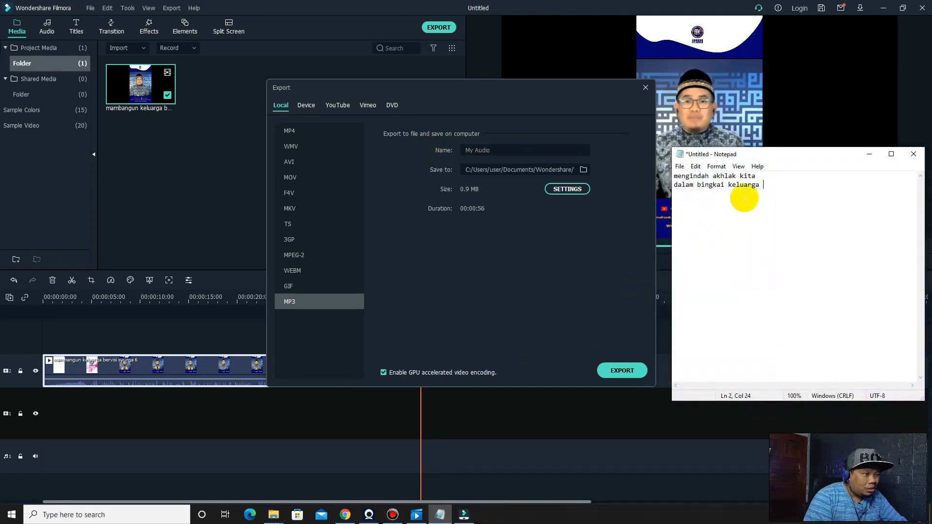
drag(765, 177, 674, 176)
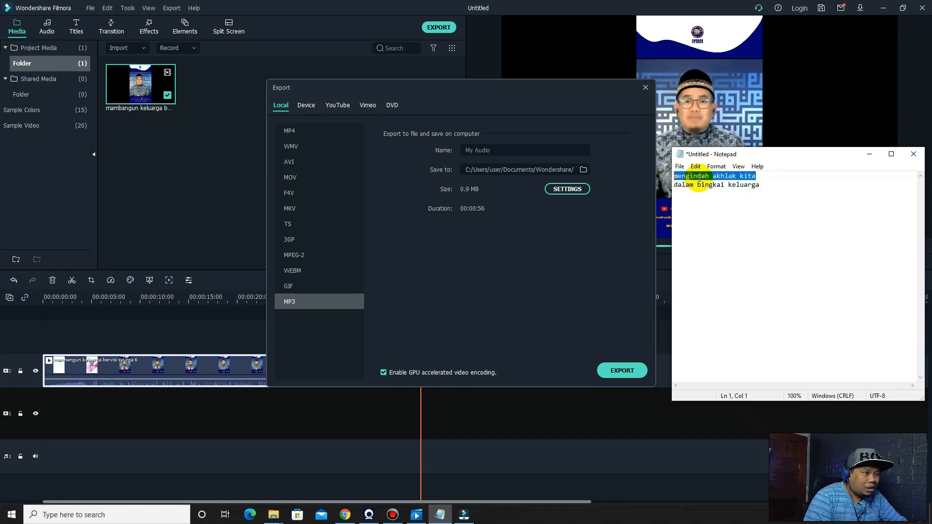
click(695, 166)
click(714, 204)
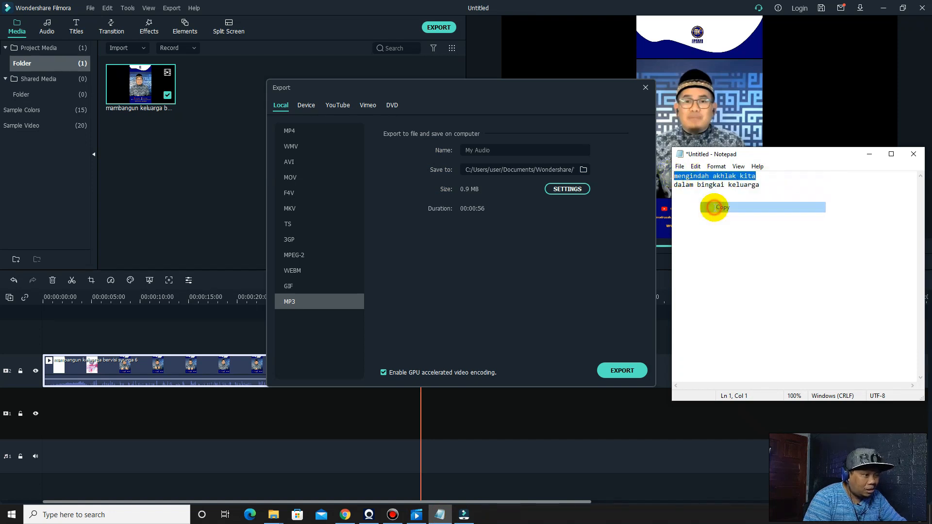
click(502, 150)
triple_click(502, 150)
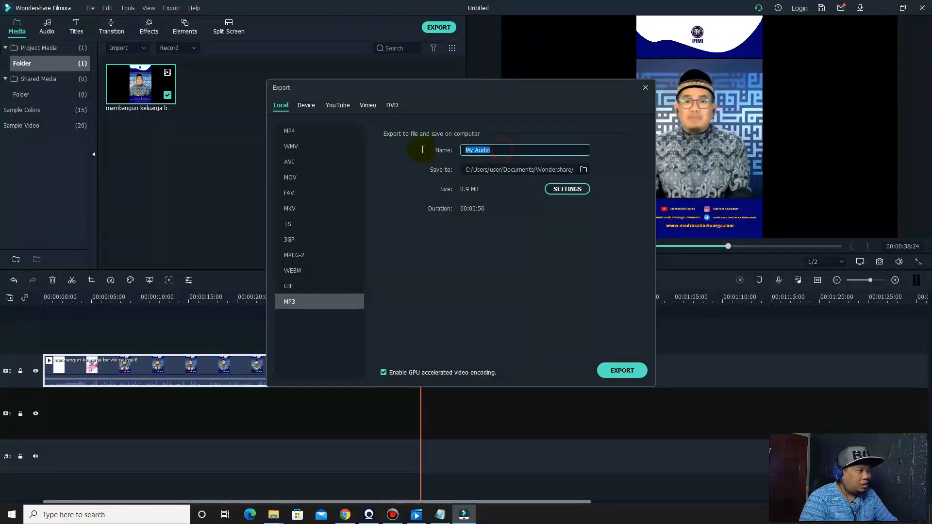
key(ctrl+v)
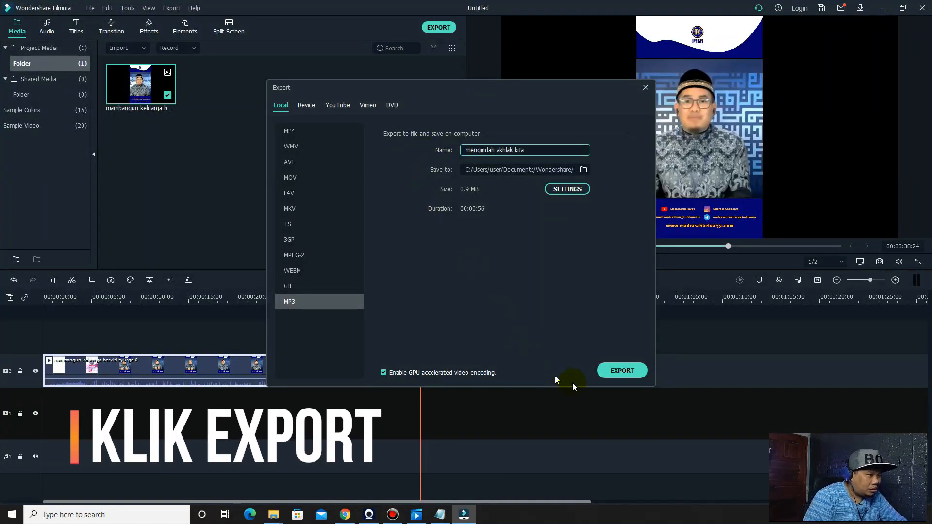
click(622, 370)
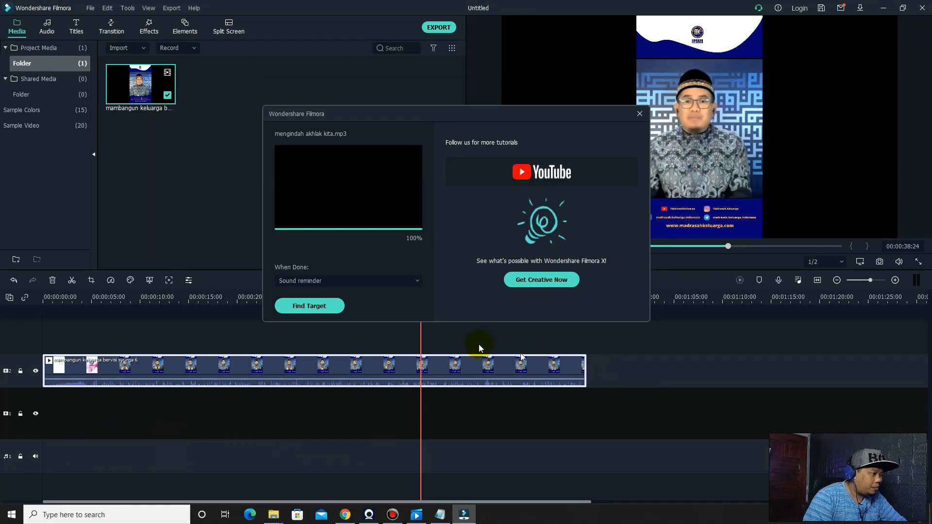
Locate the exported "mengindah akhlak kita" file in its folder, play it to check the audio, and put the player and folder away
click(332, 306)
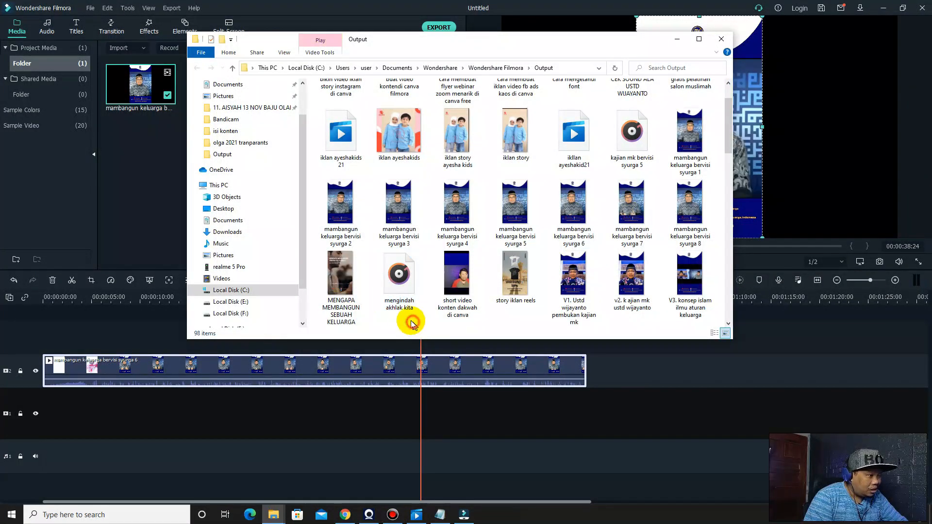
double_click(398, 294)
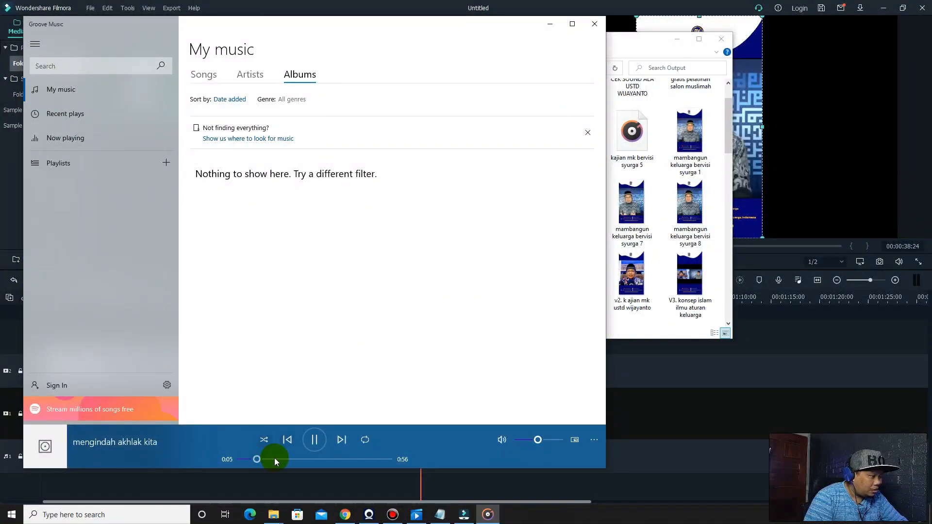
click(602, 27)
click(678, 39)
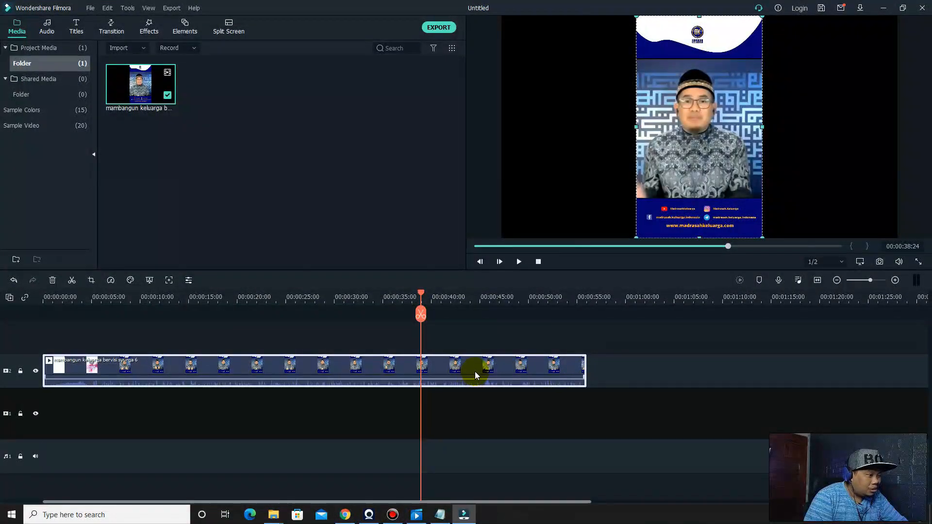
Delete the video clip from the timeline
key(Delete)
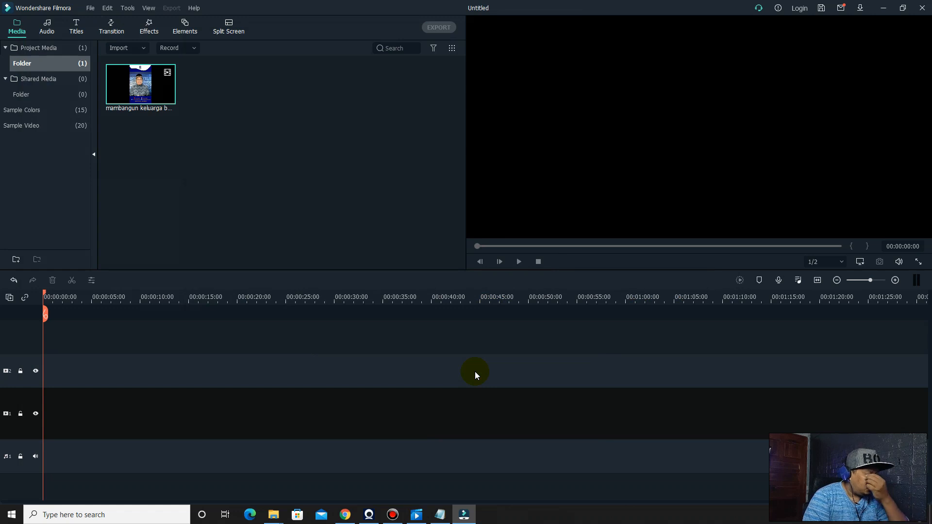
Switch from Filmora to Chrome and open the musicvid.org website
click(884, 8)
click(188, 25)
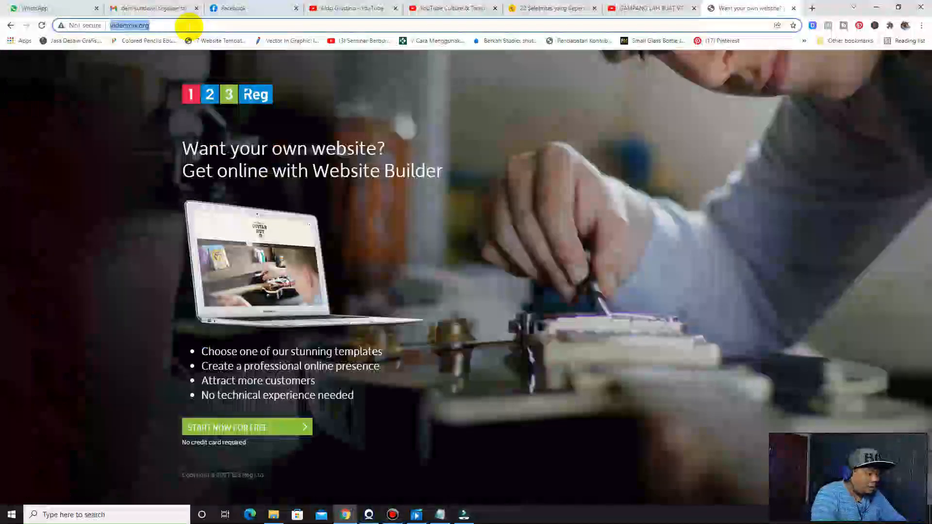
text(mu)
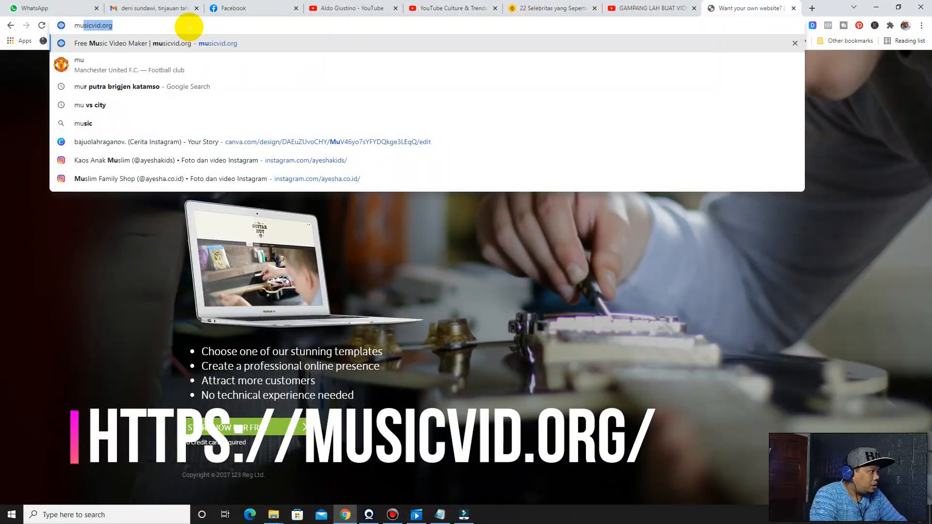
key(Return)
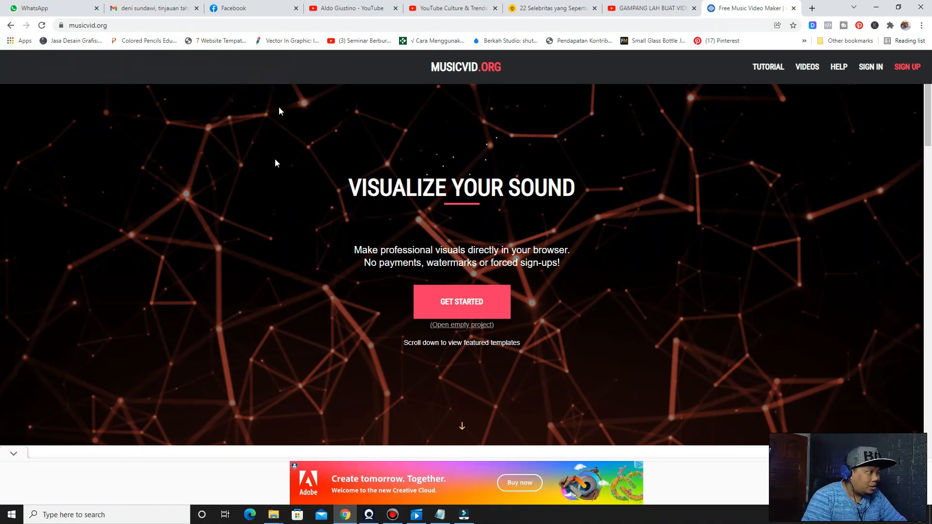
Browse the featured projects and open the Monstercat Bar Visualizer template in the editor
scroll(270, 184, down, 9)
scroll(271, 188, down, 5)
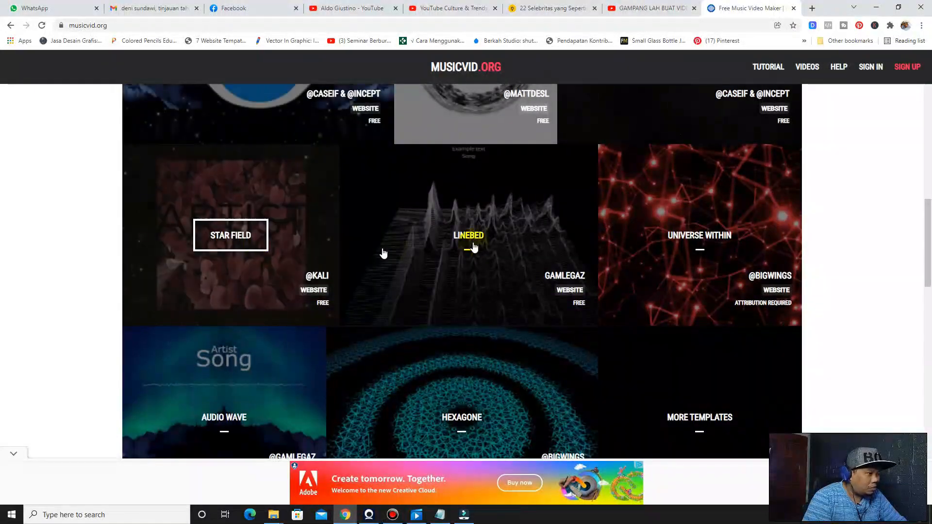
scroll(670, 257, down, 3)
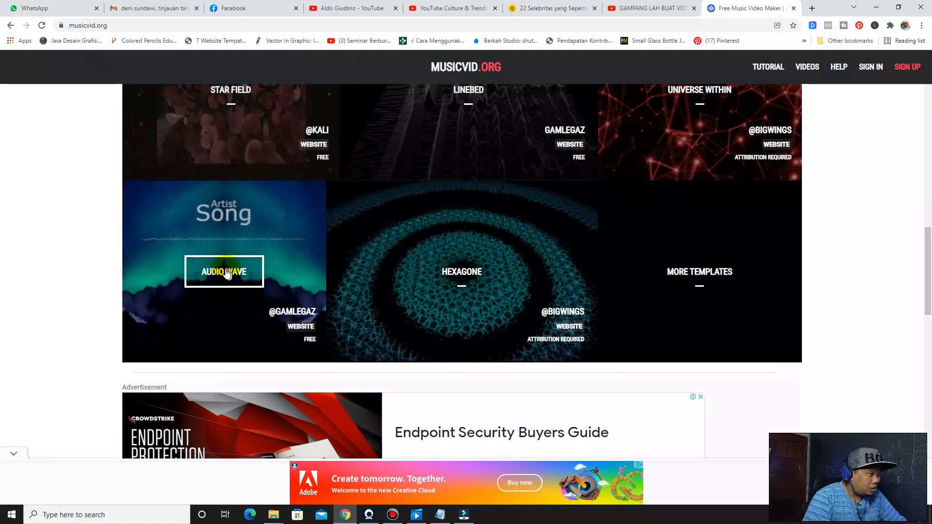
scroll(617, 265, down, 3)
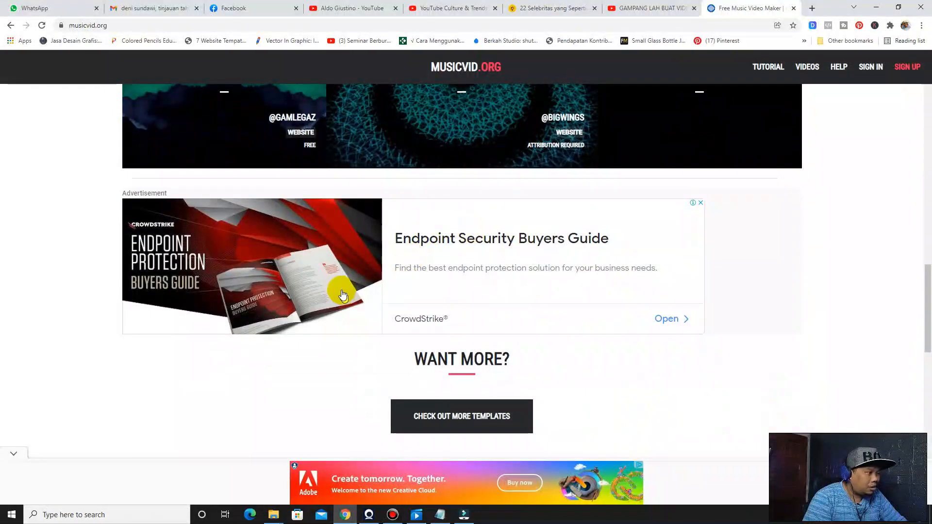
scroll(327, 292, up, 6)
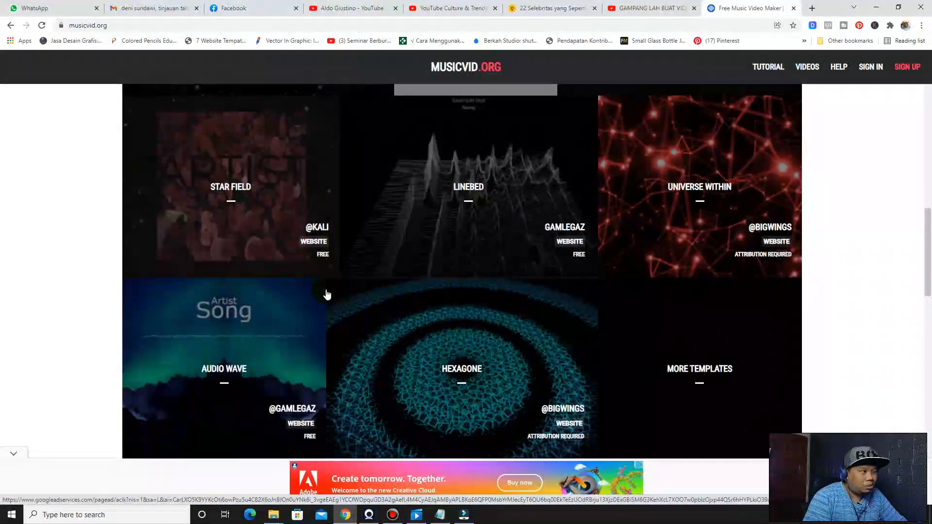
scroll(327, 295, up, 7)
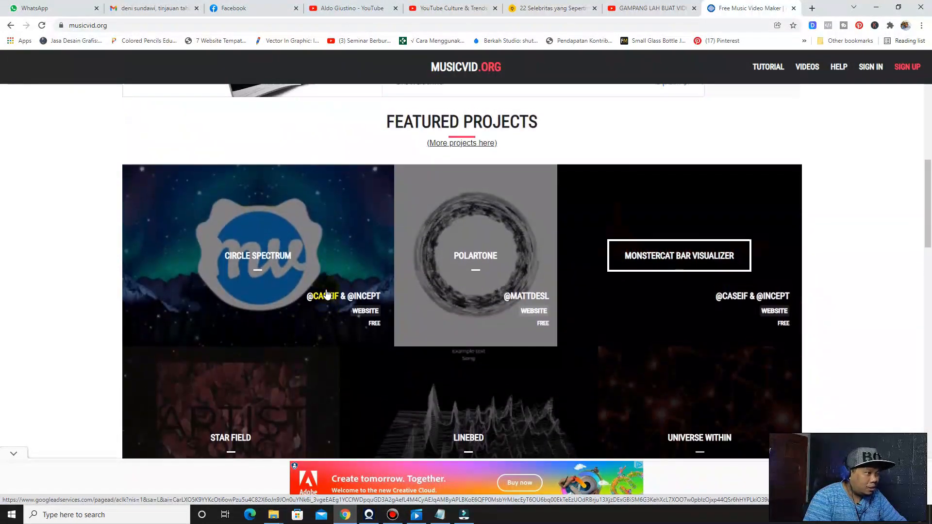
scroll(342, 294, down, 1)
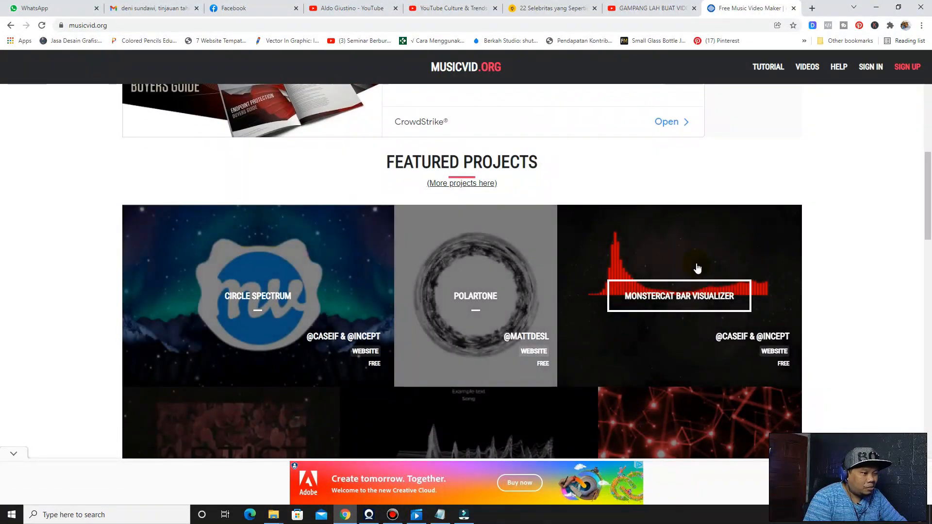
click(697, 265)
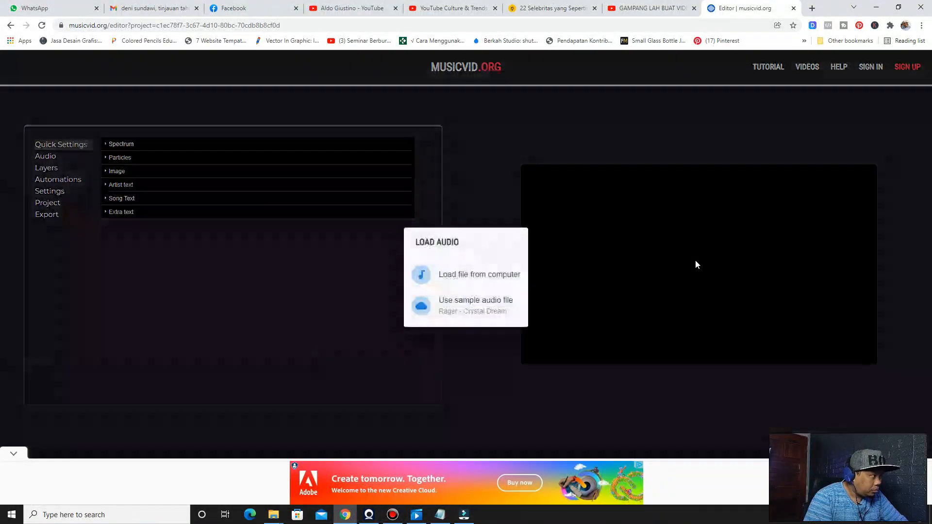
Load the audio file "mengindah akhlak kita" from the computer's Filmora Output folder into the project
click(425, 275)
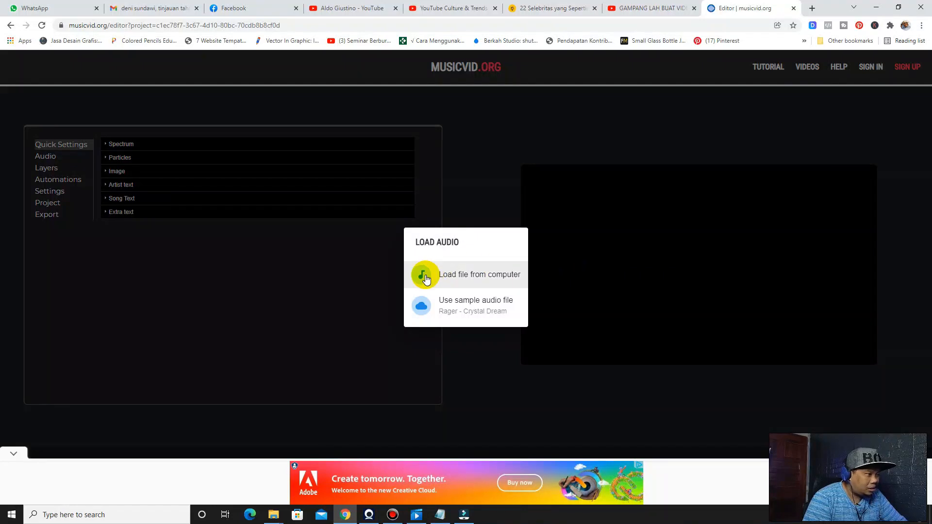
click(425, 278)
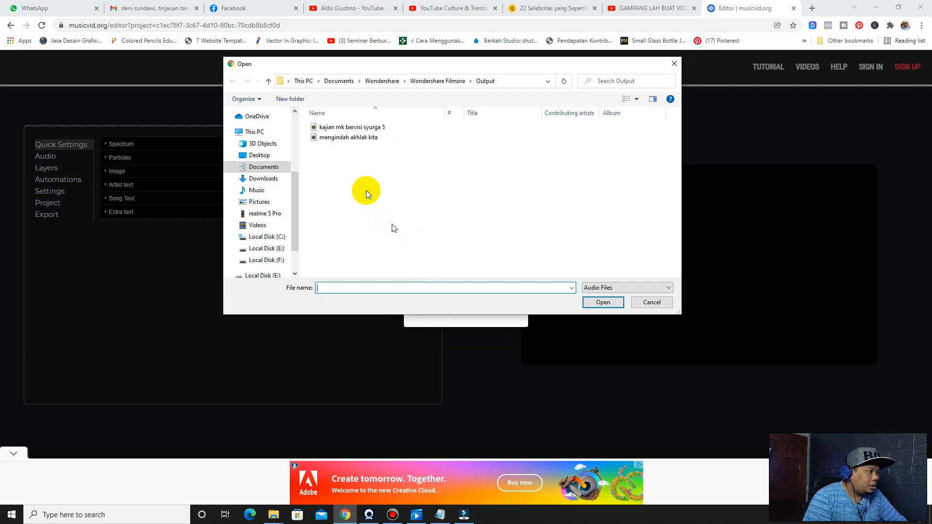
click(345, 141)
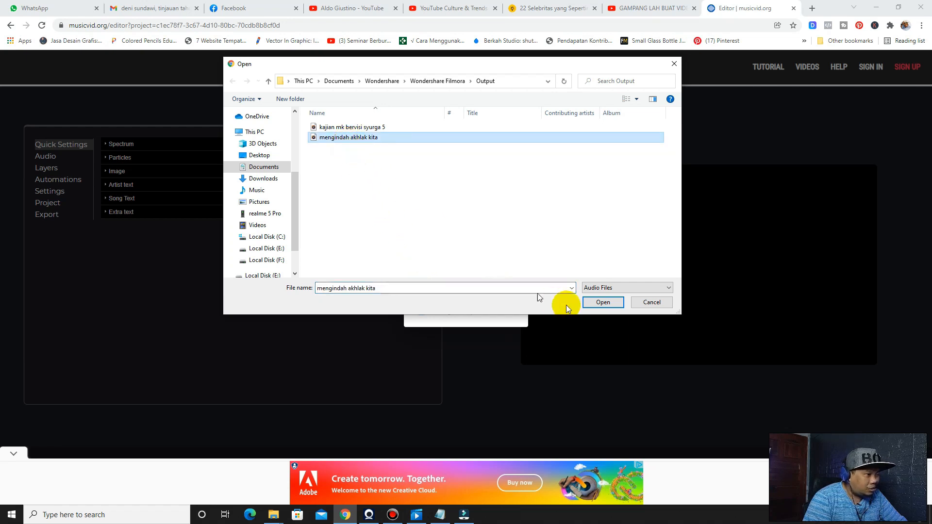
click(595, 302)
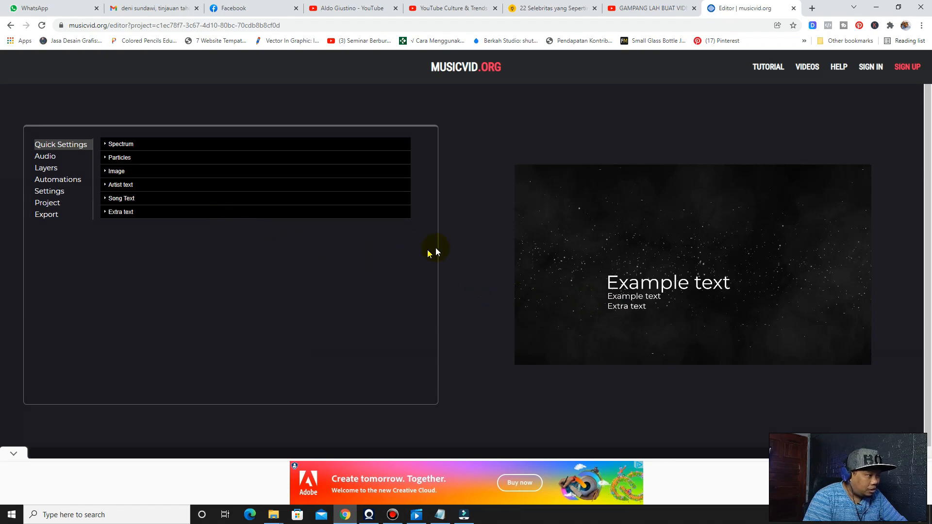
Play the loaded audio to preview how the bar visualizer reacts, and pause the playback
scroll(459, 246, down, 1)
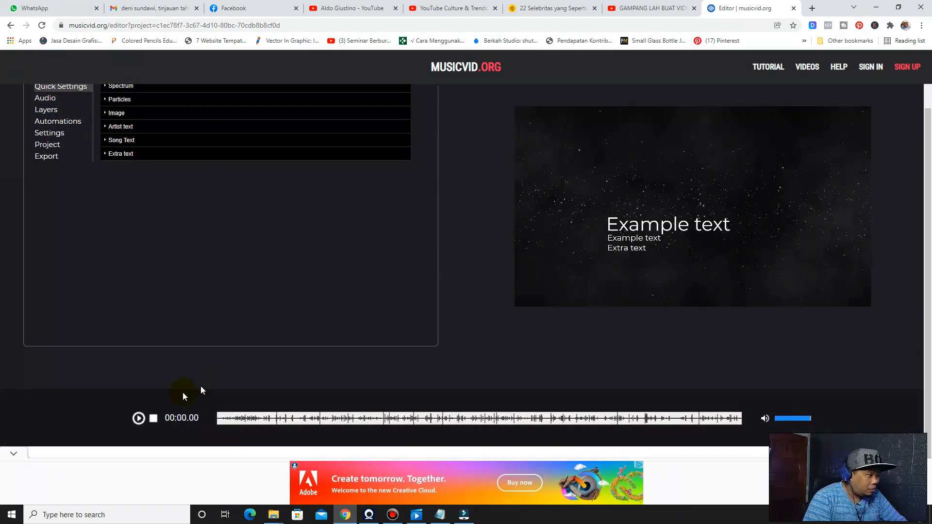
click(138, 419)
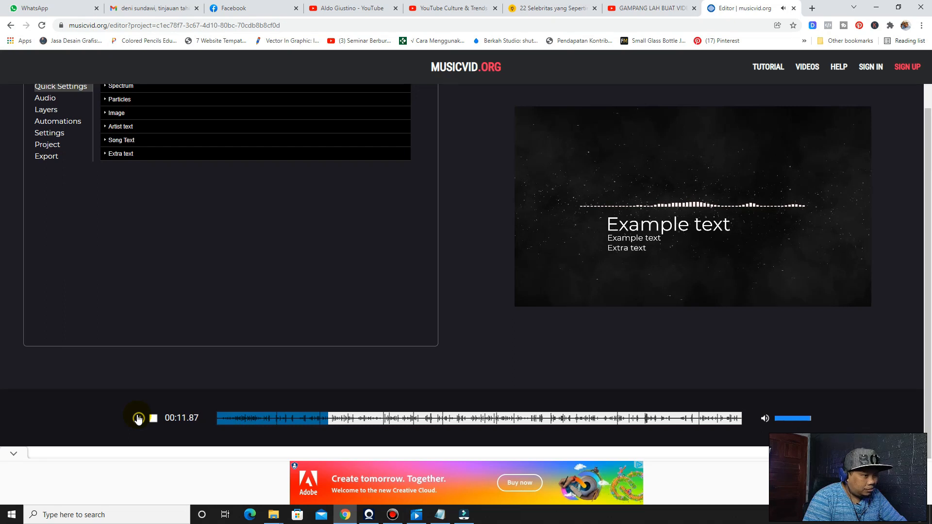
click(138, 419)
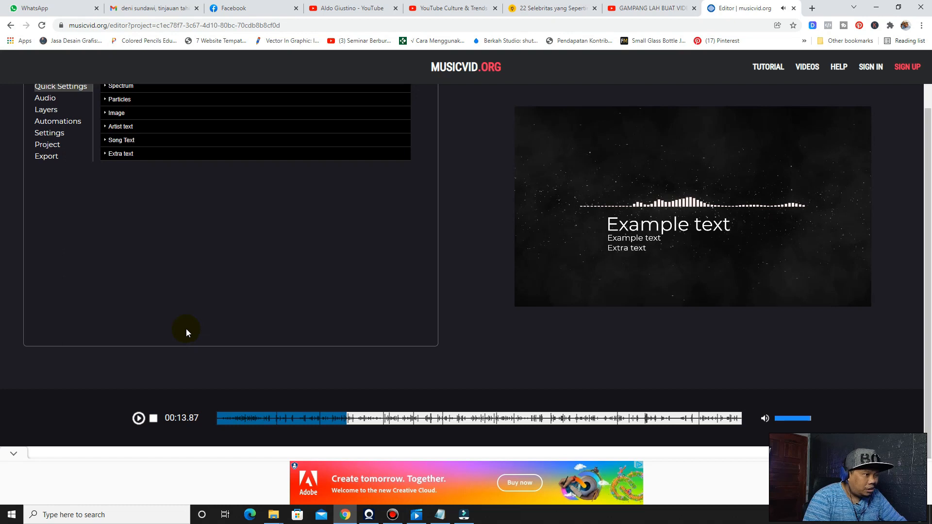
scroll(475, 252, up, 1)
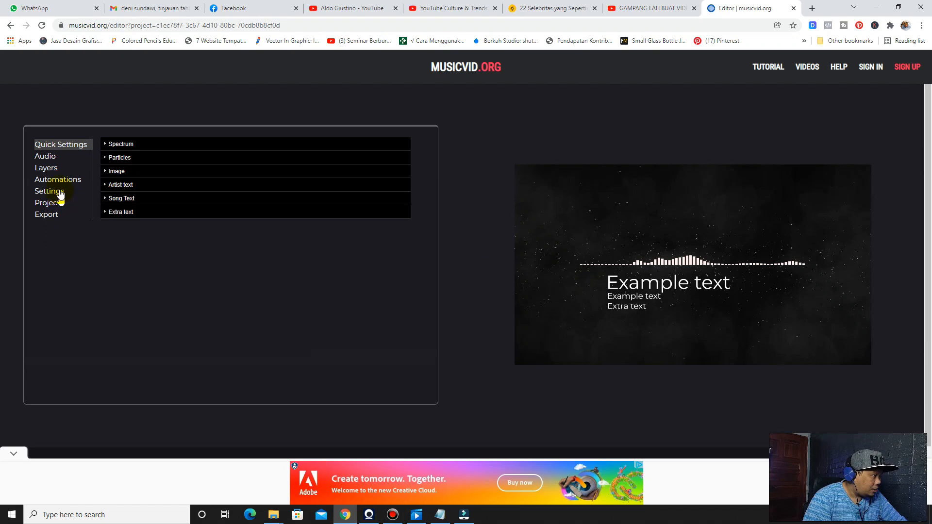
Turn off the visibility of the fleck, particle and bokeh systems in the Particles quick settings
click(107, 160)
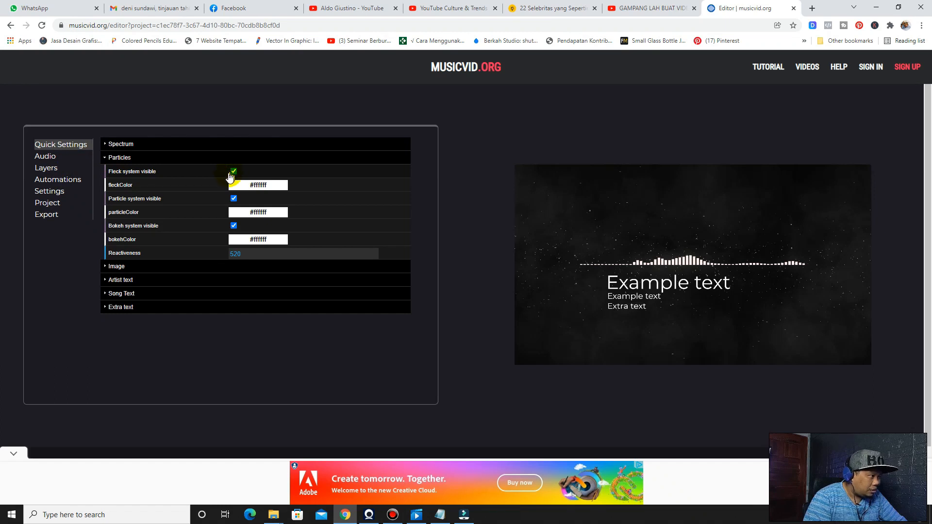
click(229, 175)
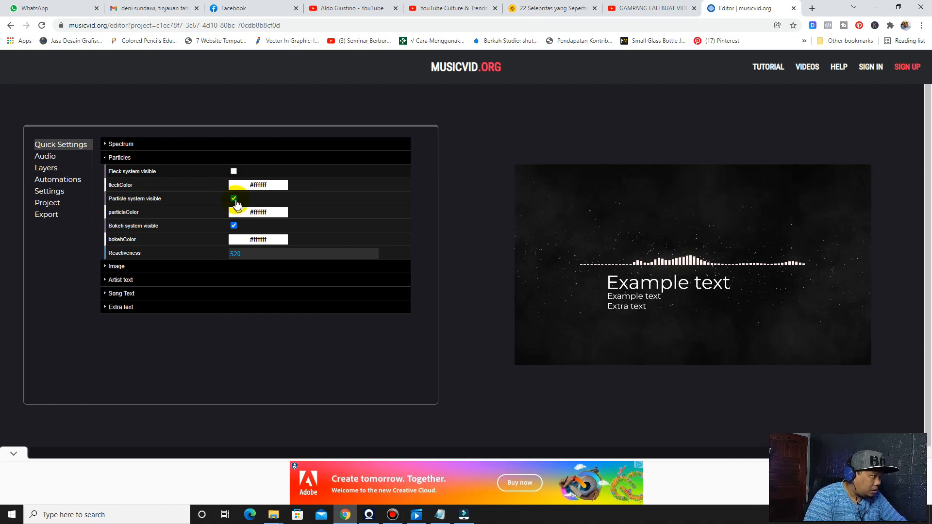
click(236, 203)
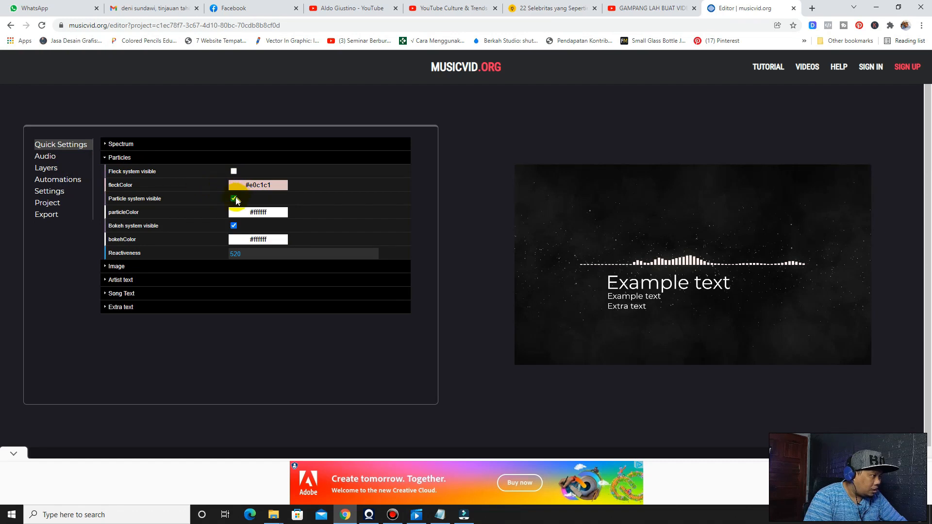
click(235, 197)
click(204, 205)
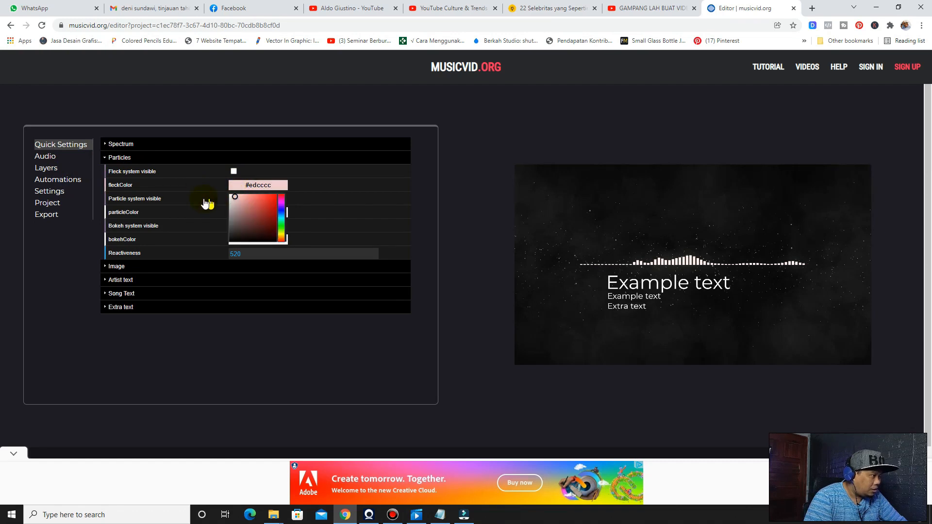
click(234, 226)
click(235, 227)
mouse_move(229, 243)
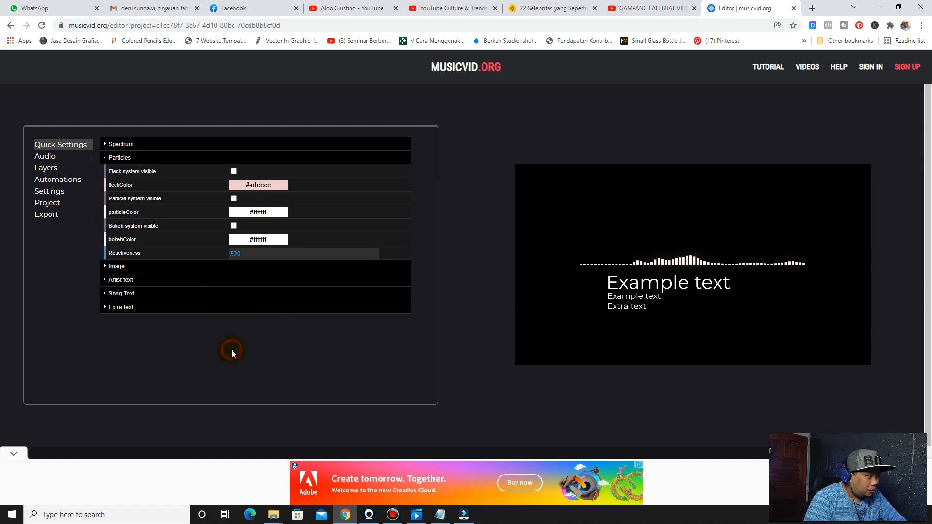
click(104, 159)
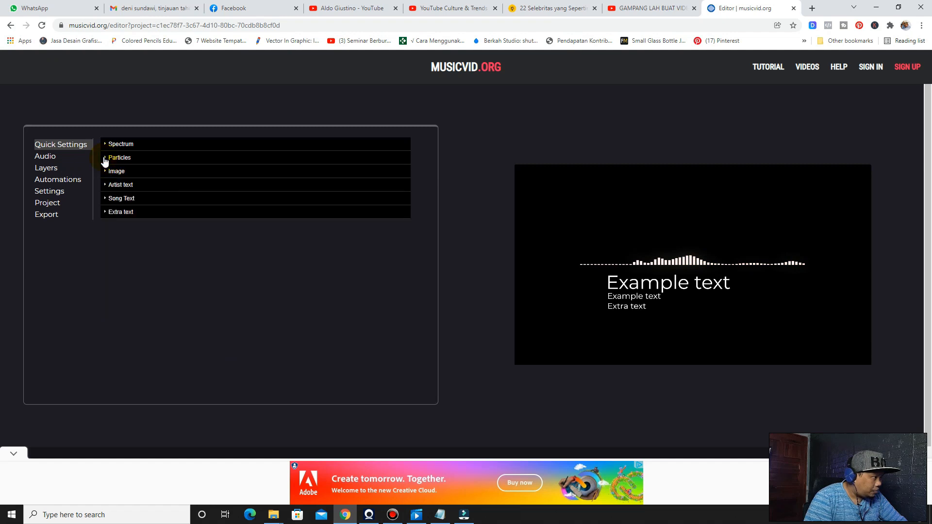
Remove the "Example text" from the Song Text settings, leaving its text value empty, and collapse the open text groups
click(107, 186)
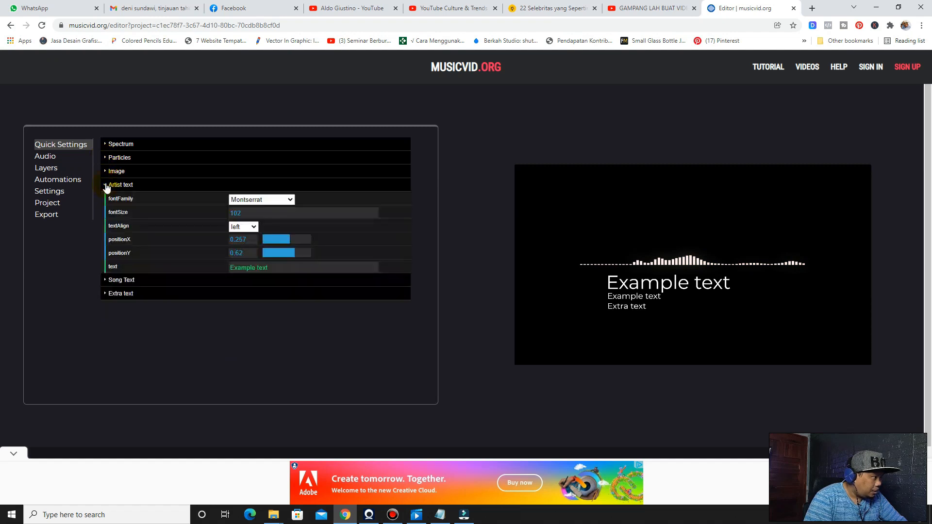
click(106, 186)
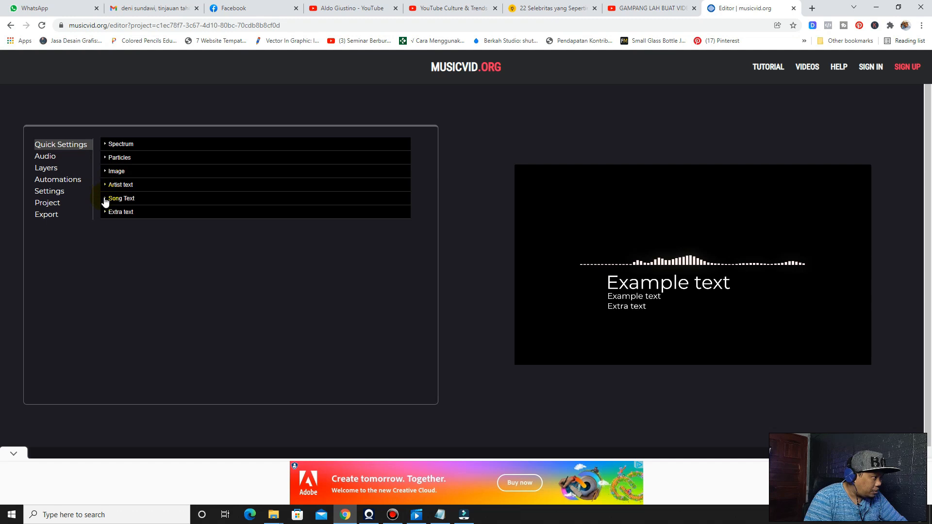
click(104, 199)
click(270, 281)
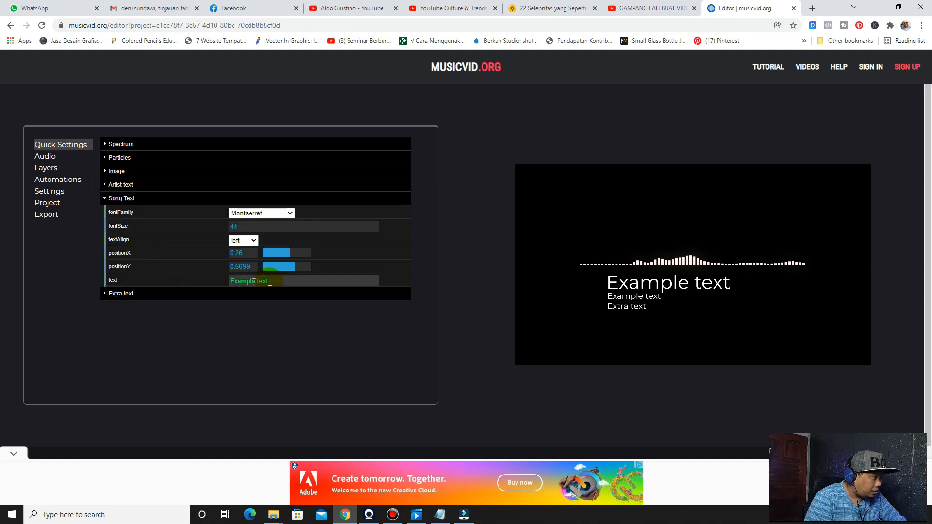
drag(270, 282, 217, 286)
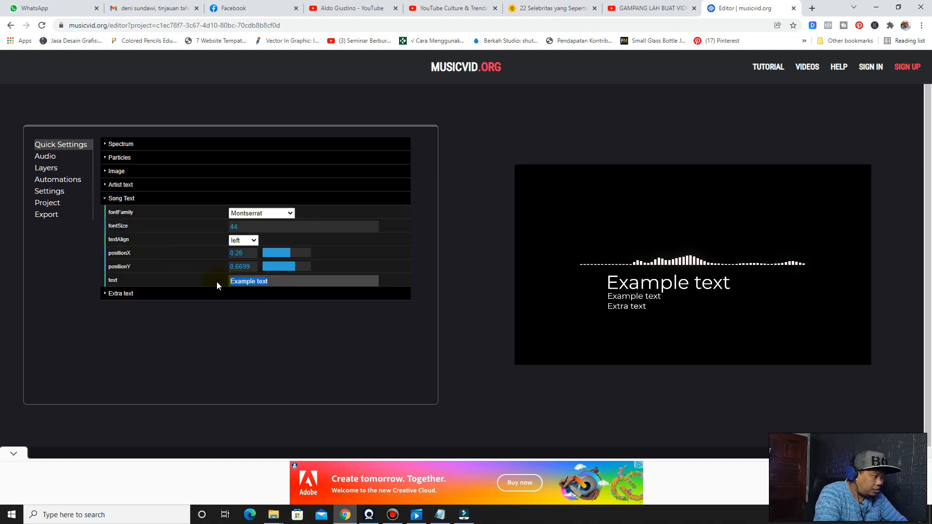
key(BackSpace)
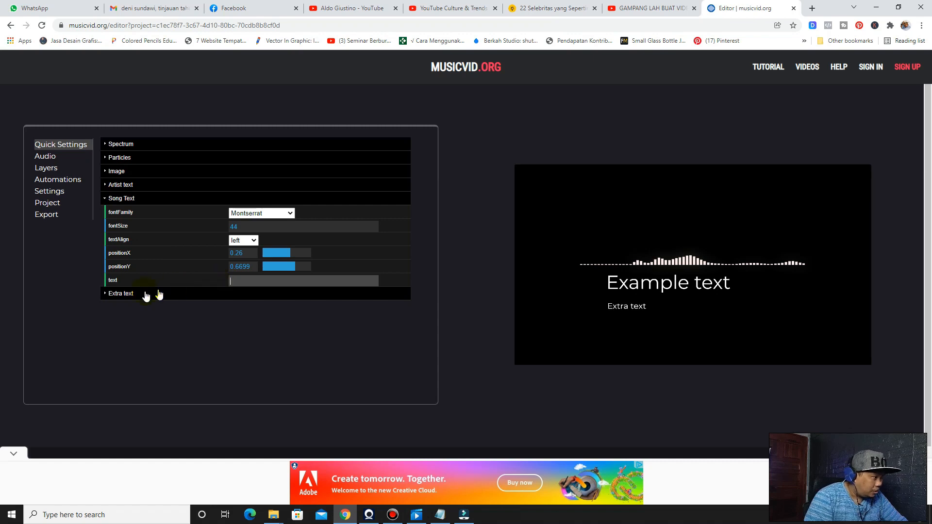
click(108, 294)
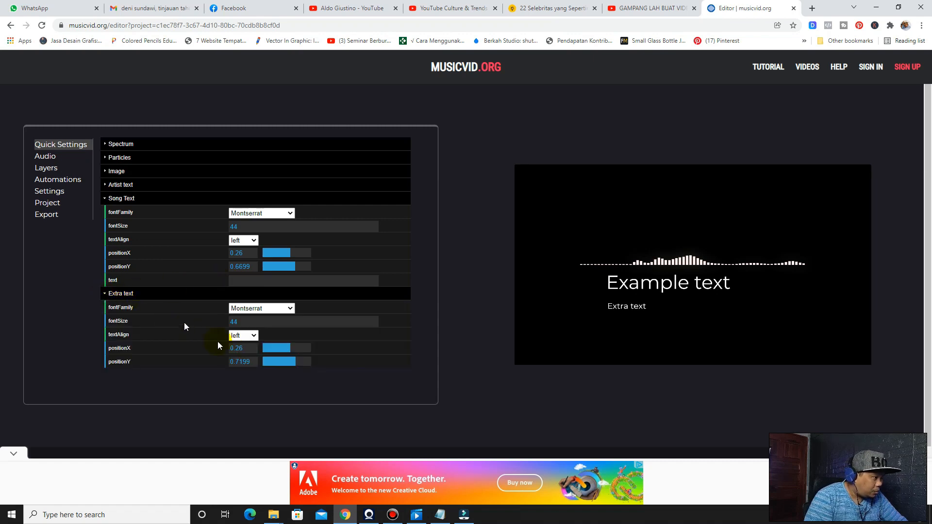
scroll(430, 325, down, 1)
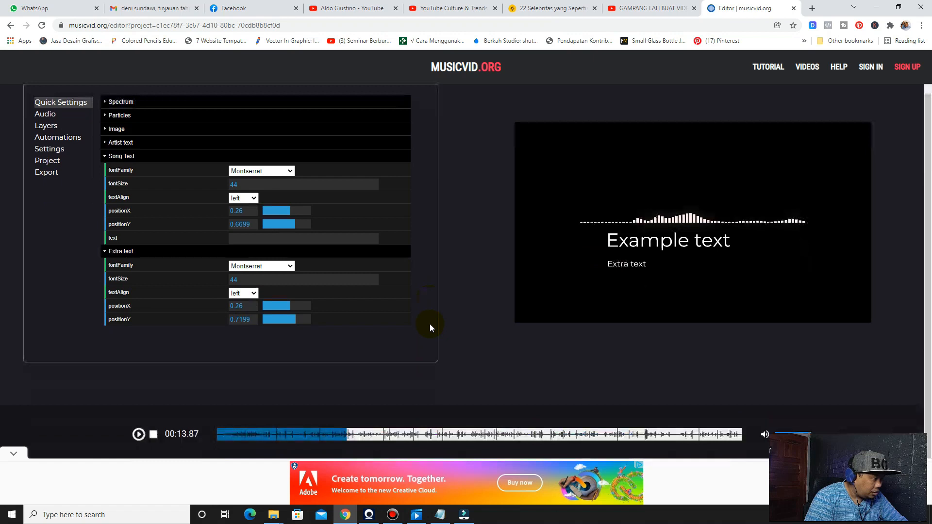
click(106, 236)
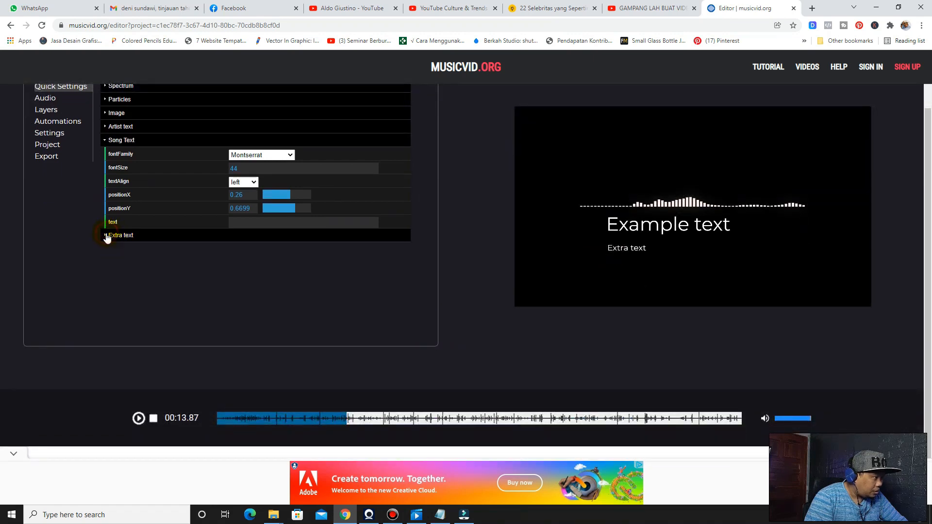
click(104, 141)
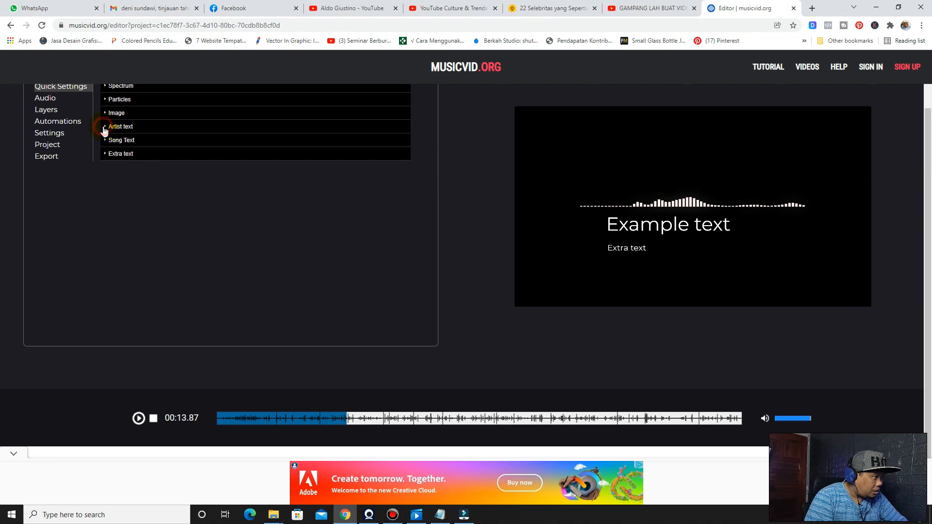
Clear the large "Example text" title in the Artist text settings and collapse that group
click(106, 127)
drag(275, 209, 213, 215)
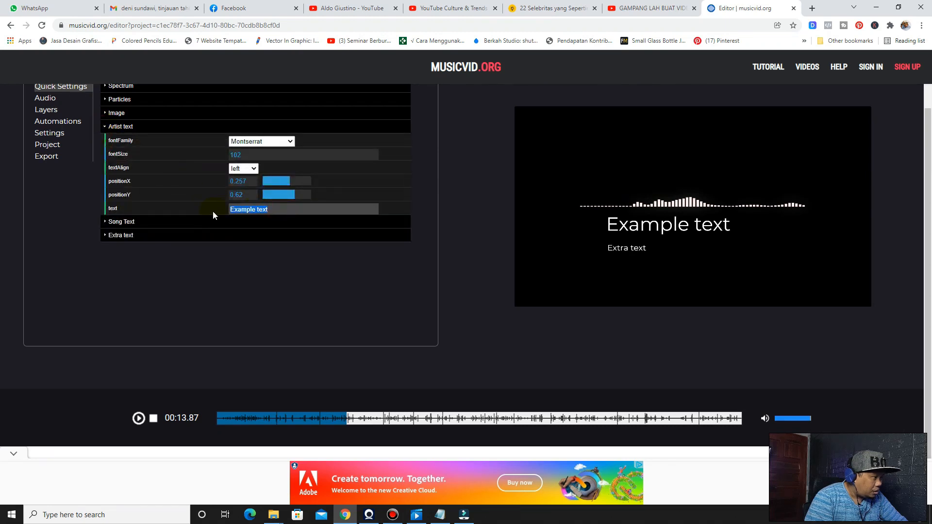
key(BackSpace)
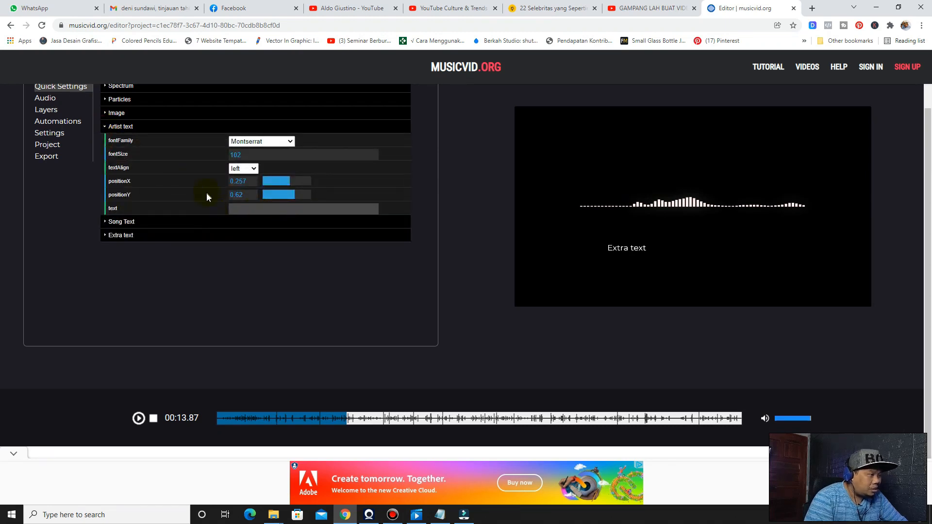
click(105, 127)
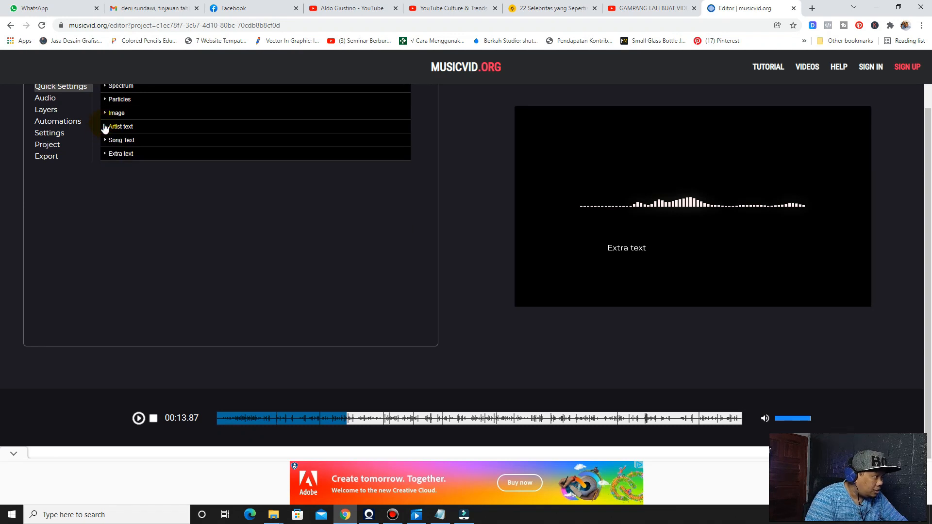
Delete the "Extra text" wording in the Extra text settings so its text value is empty
click(105, 154)
drag(265, 239, 200, 240)
key(BackSpace)
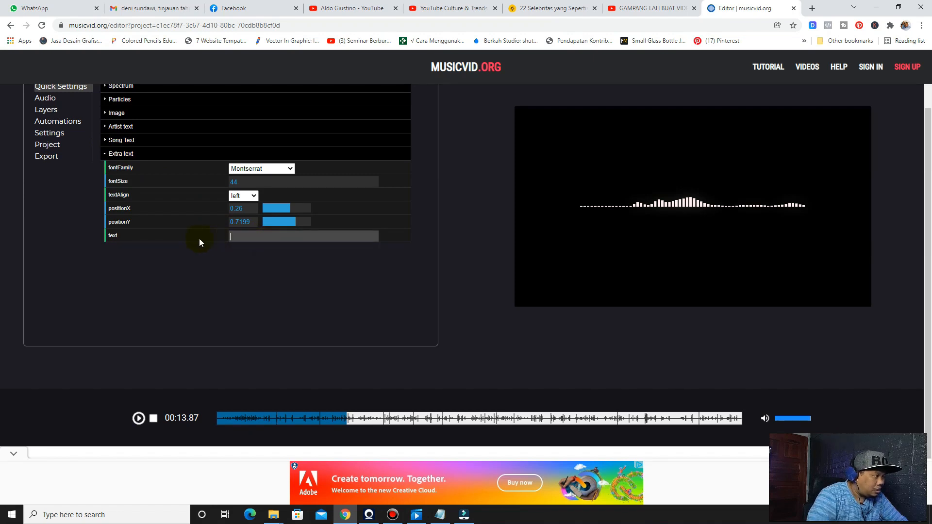
click(208, 284)
click(458, 292)
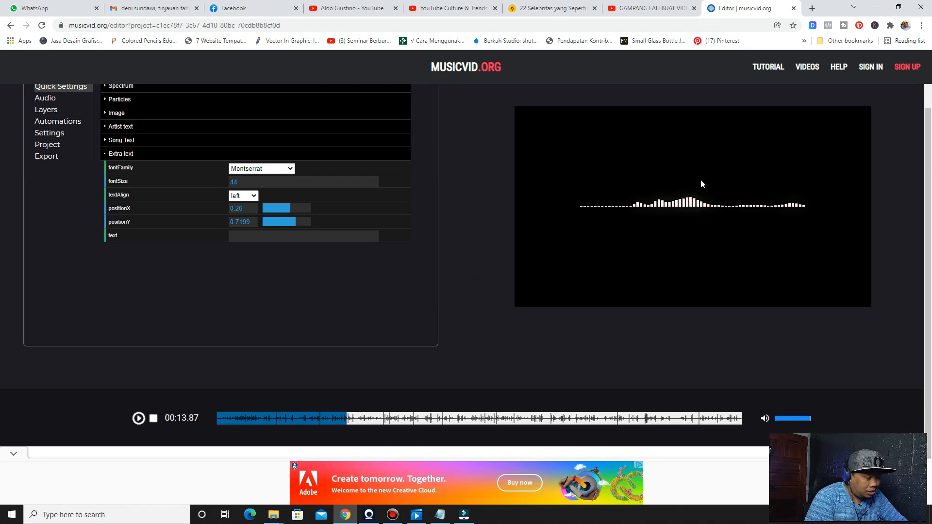
Export the visualizer video with the file name "mengindah akhlak kita.mp4", accepting the attribution notice
click(54, 160)
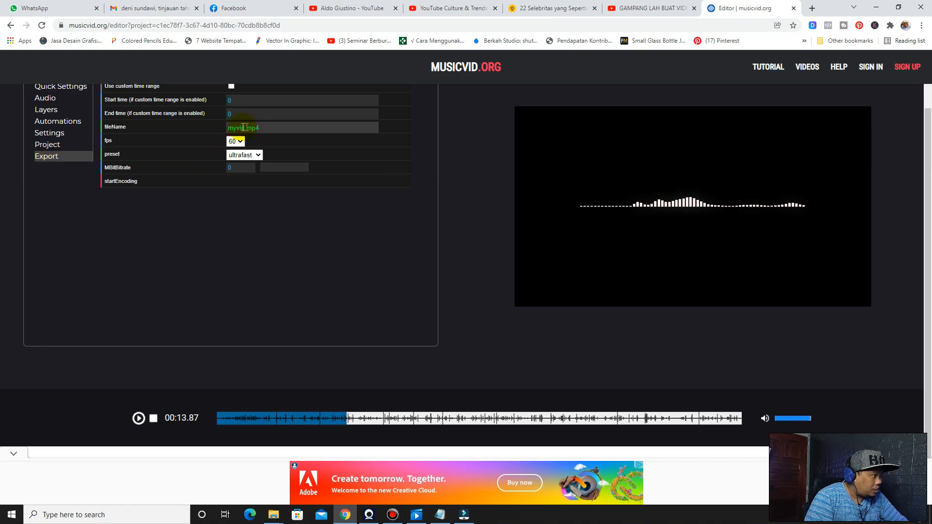
drag(245, 128, 221, 132)
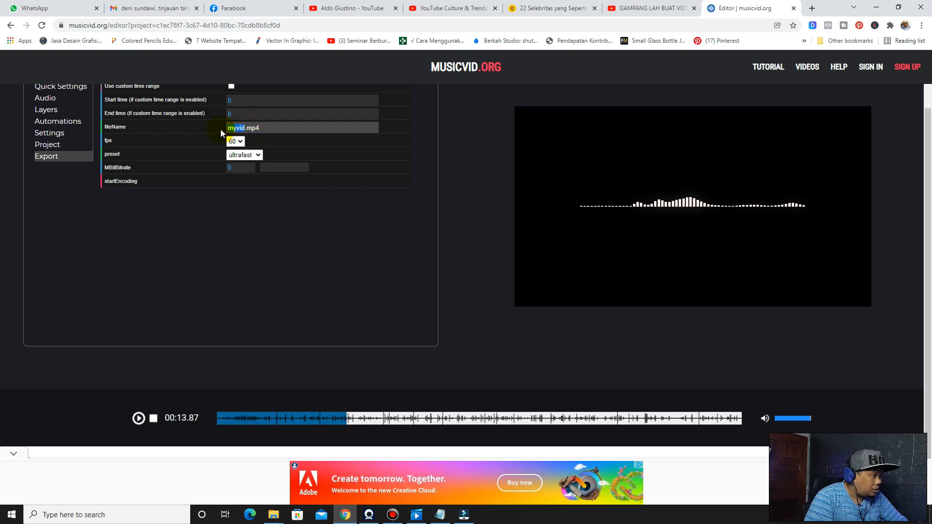
text(mengindah akhlak kita)
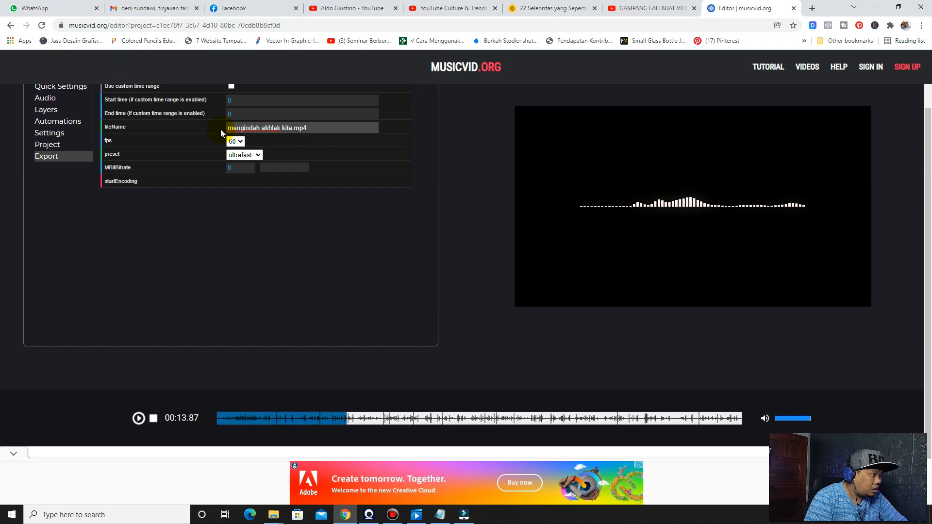
click(125, 184)
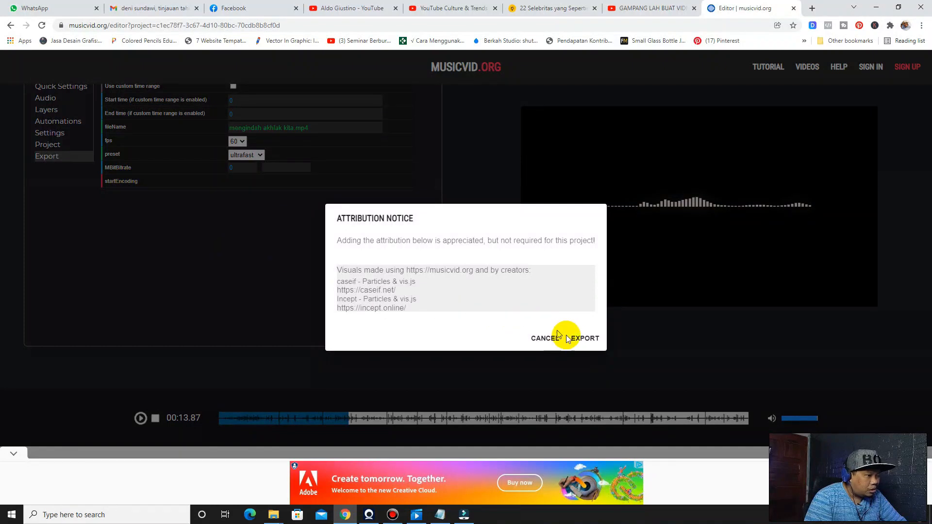
click(584, 339)
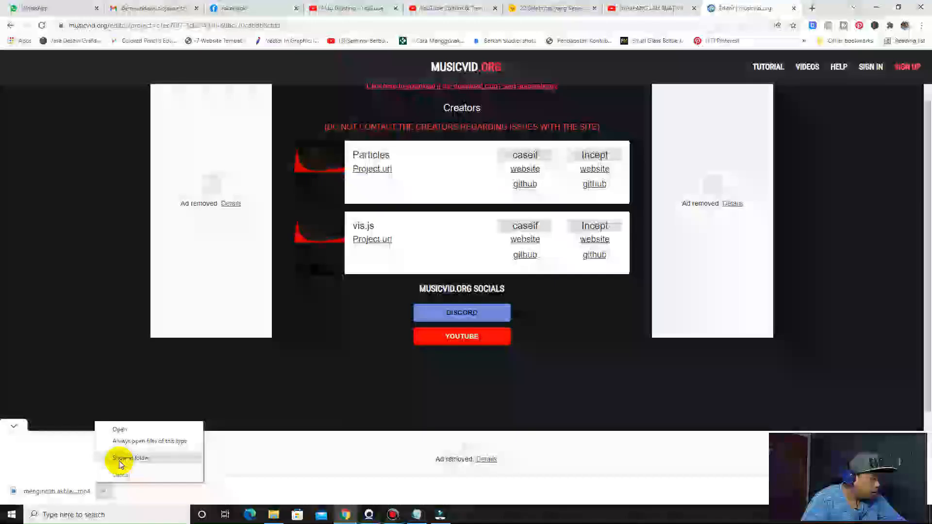
Locate the exported "mengindah akhlak kita" video in the Downloads folder and play it to check the visualizer
click(118, 462)
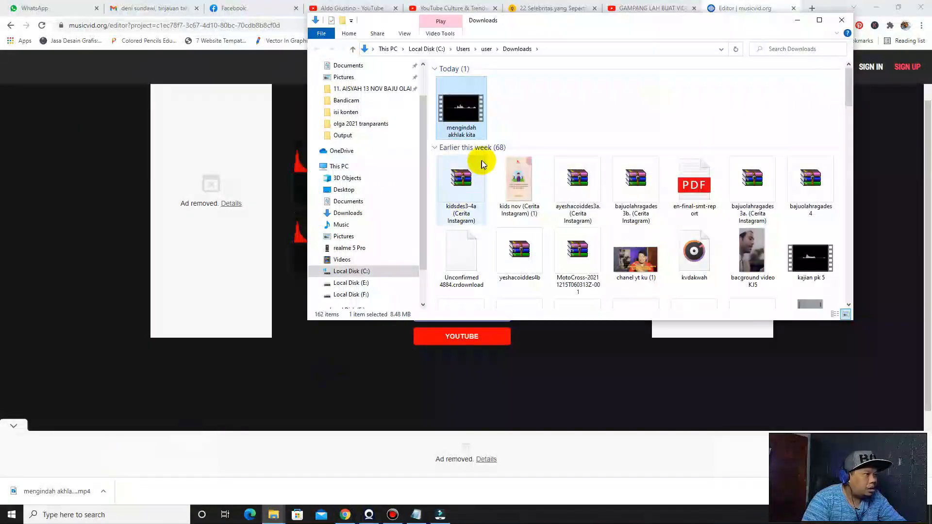
click(464, 123)
double_click(464, 123)
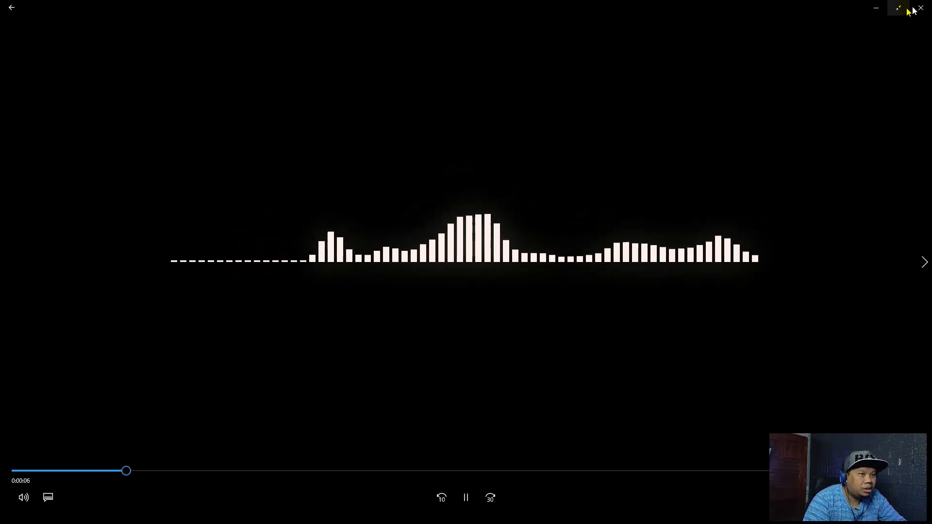
click(919, 10)
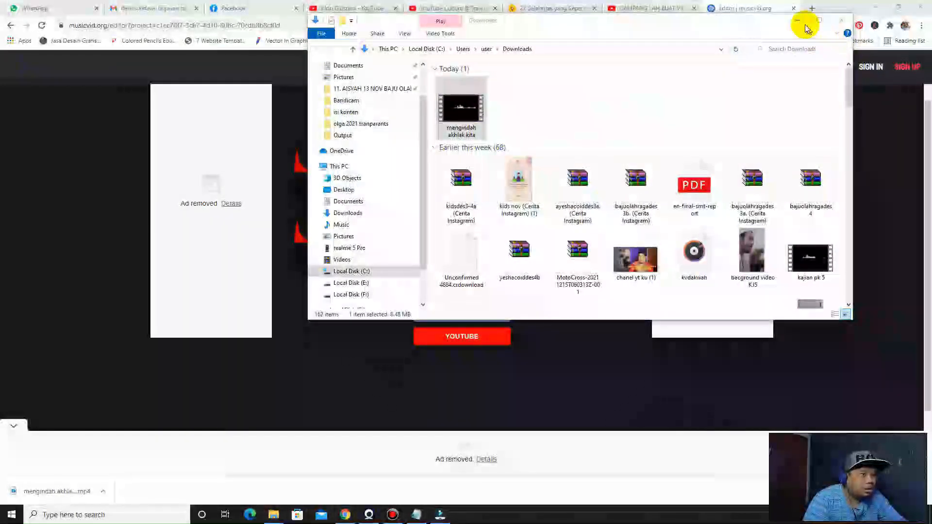
click(799, 21)
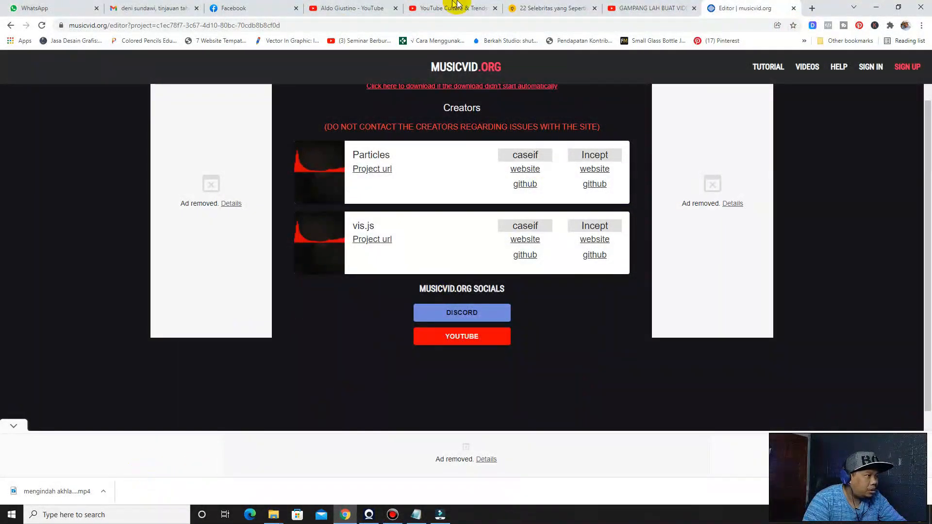
Switch to canva.com in a new browser tab and create a blank Instagram story (Cerita Instagram) design
click(813, 8)
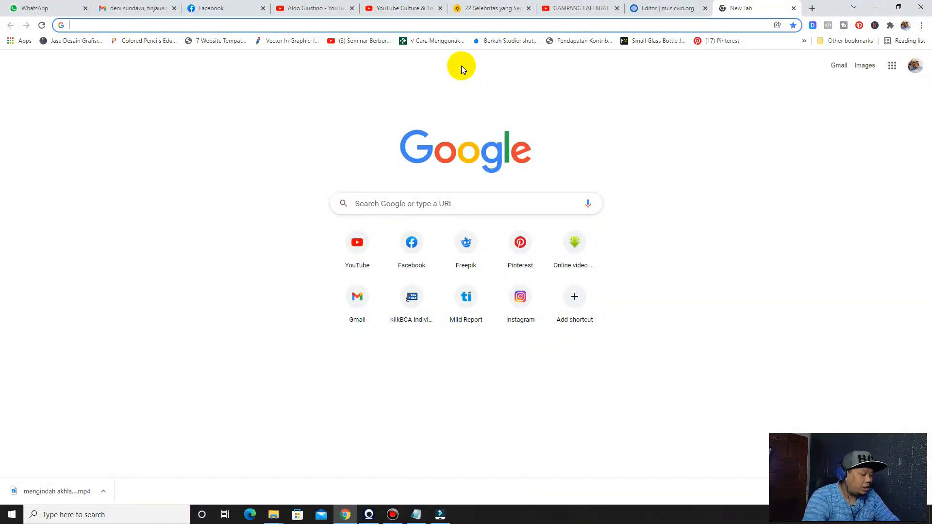
text(c)
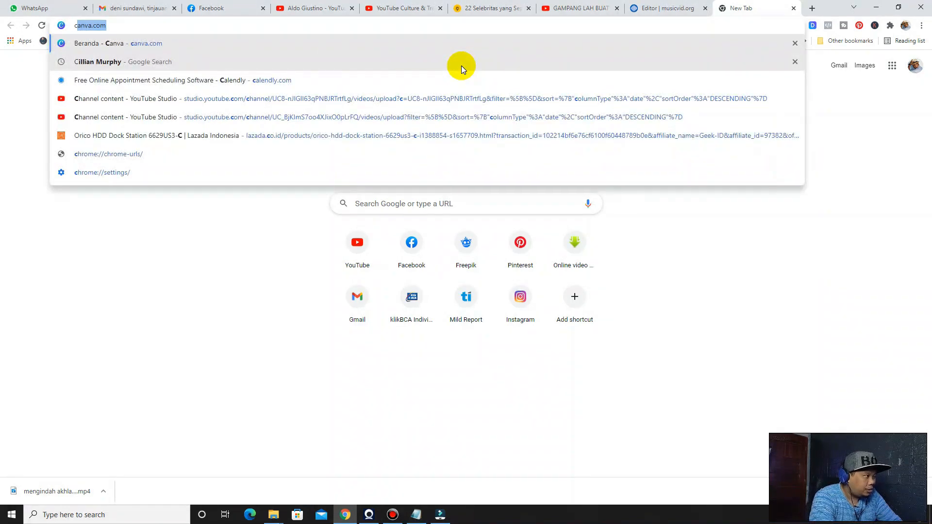
key(Return)
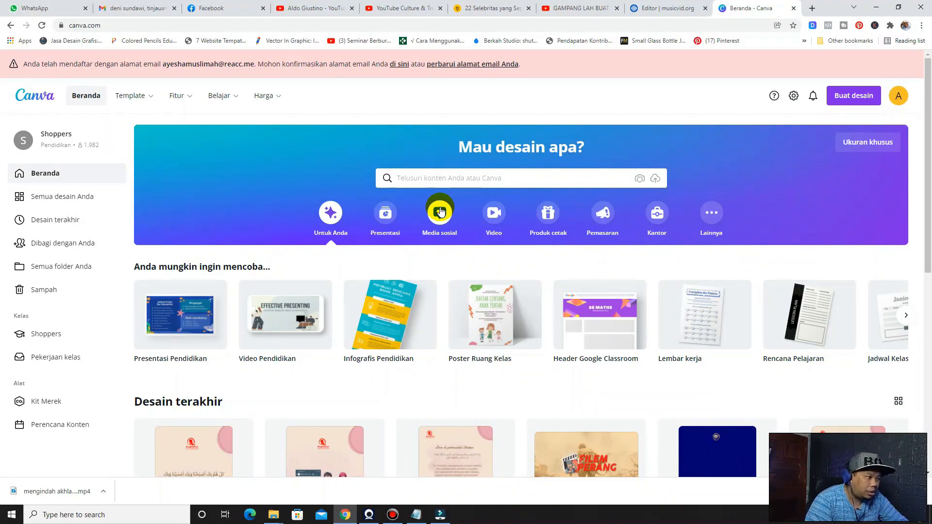
click(440, 216)
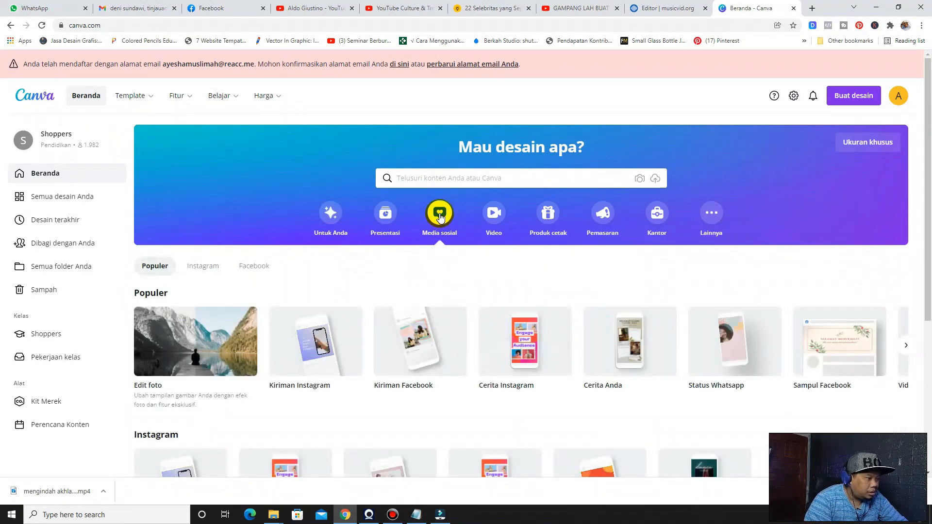
click(517, 338)
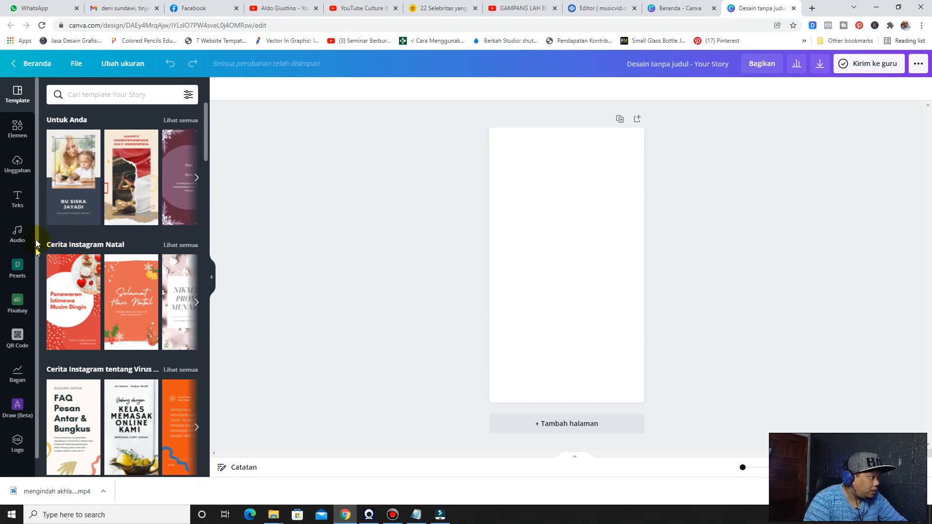
Search Canva's video elements for "muslim family"
click(16, 131)
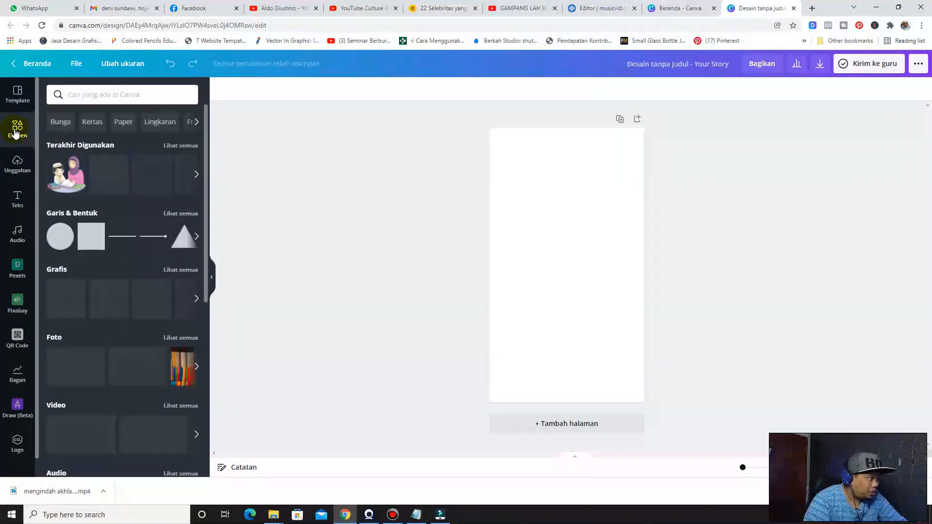
scroll(101, 263, down, 3)
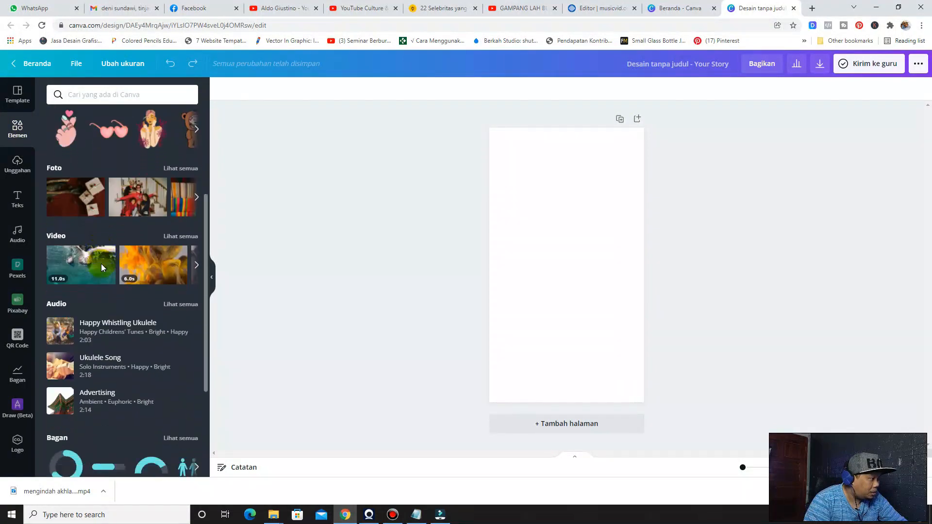
click(171, 209)
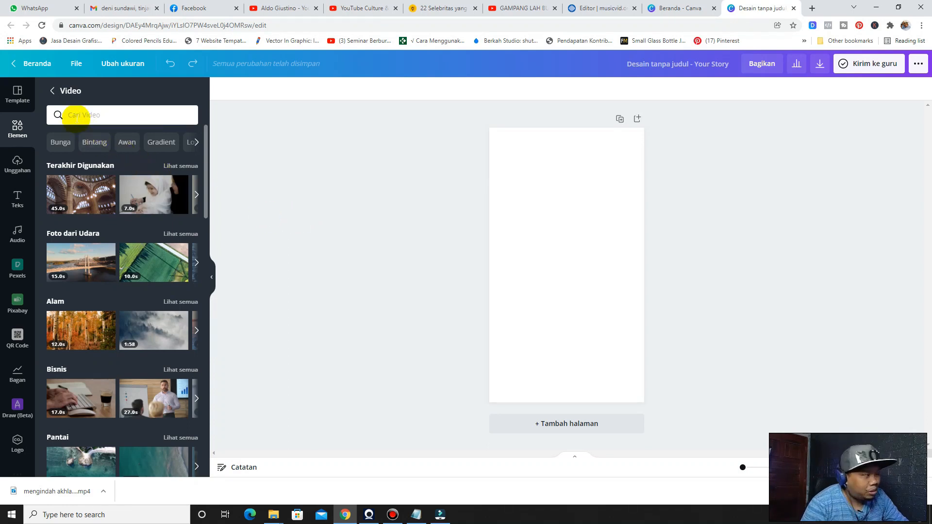
click(76, 117)
text(mu)
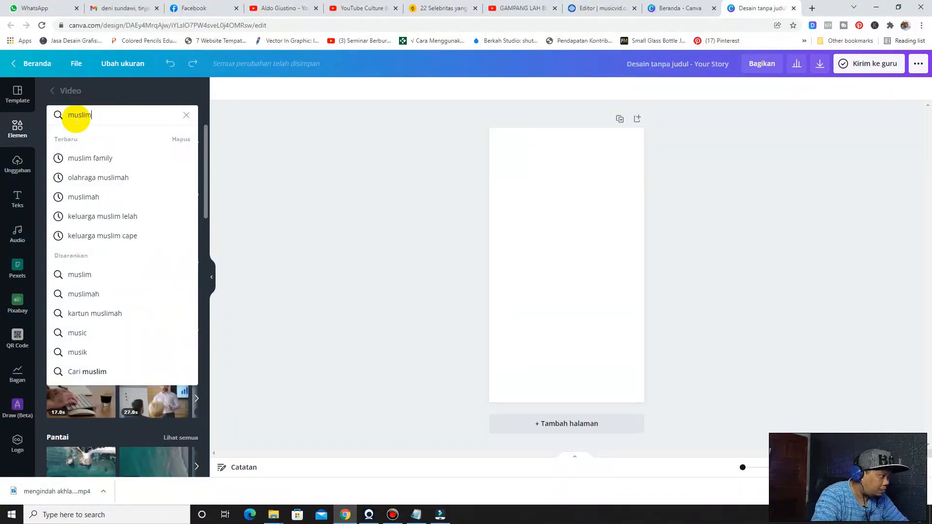
text(slim)
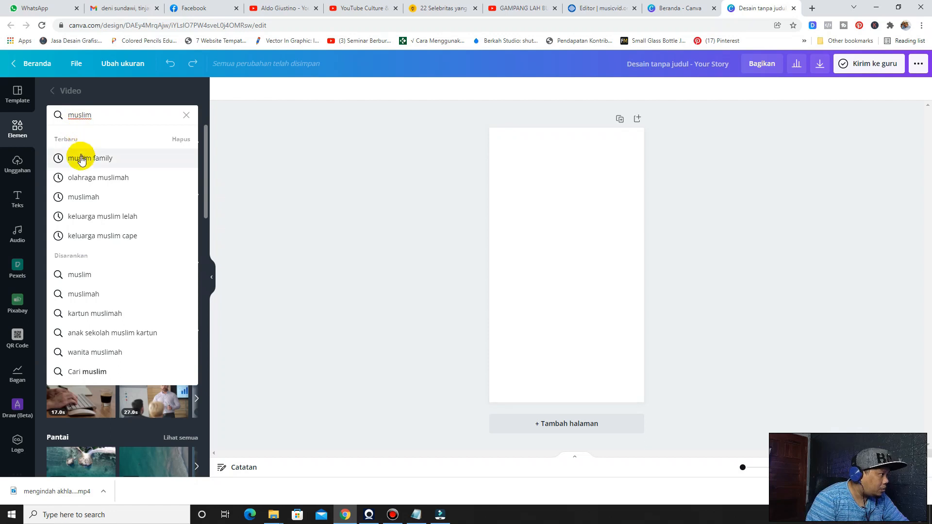
click(80, 158)
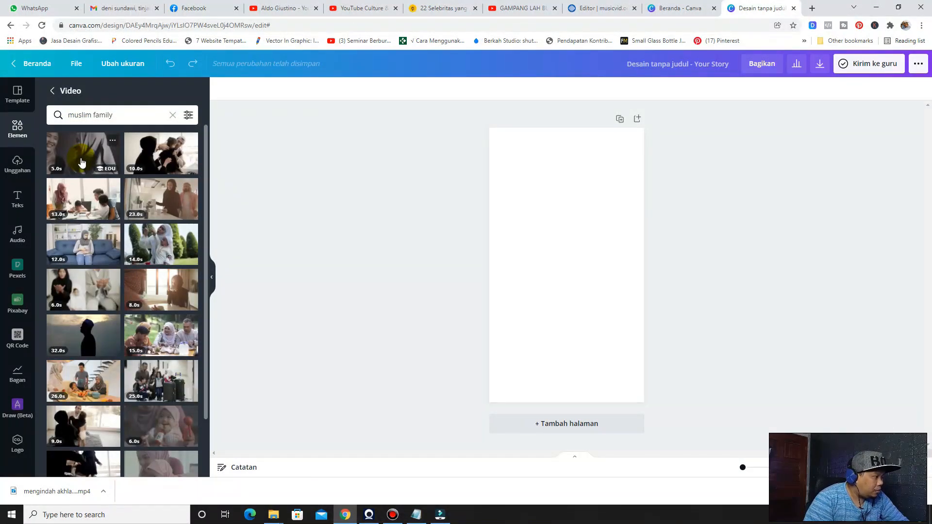
Add the 13.0s clip of a woman with studying children, enlarge it to page height, reposition it to frame the woman, and preview it
click(82, 204)
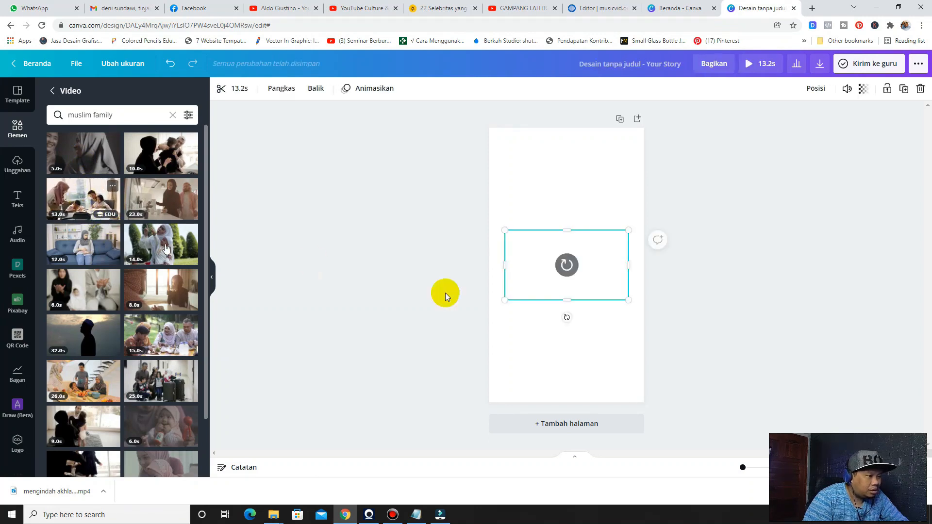
drag(509, 233, 323, 128)
drag(631, 301, 800, 426)
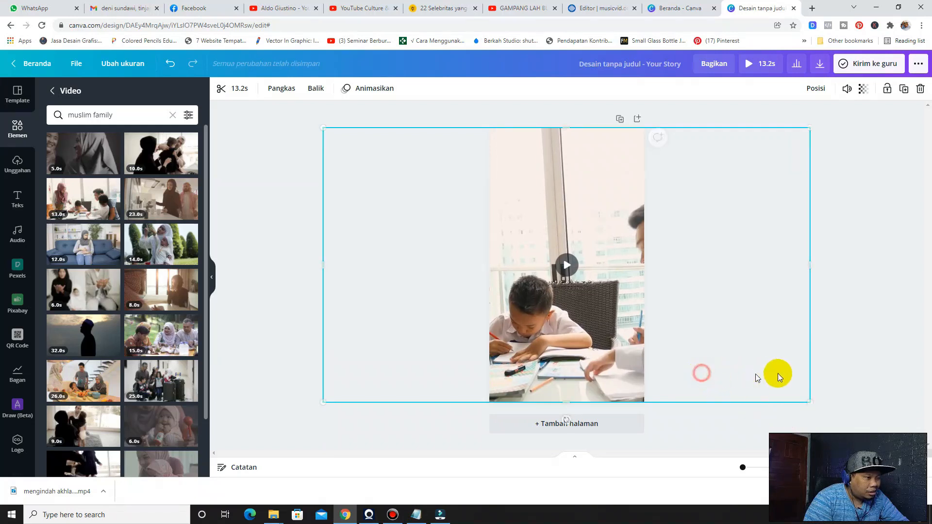
drag(778, 374, 819, 372)
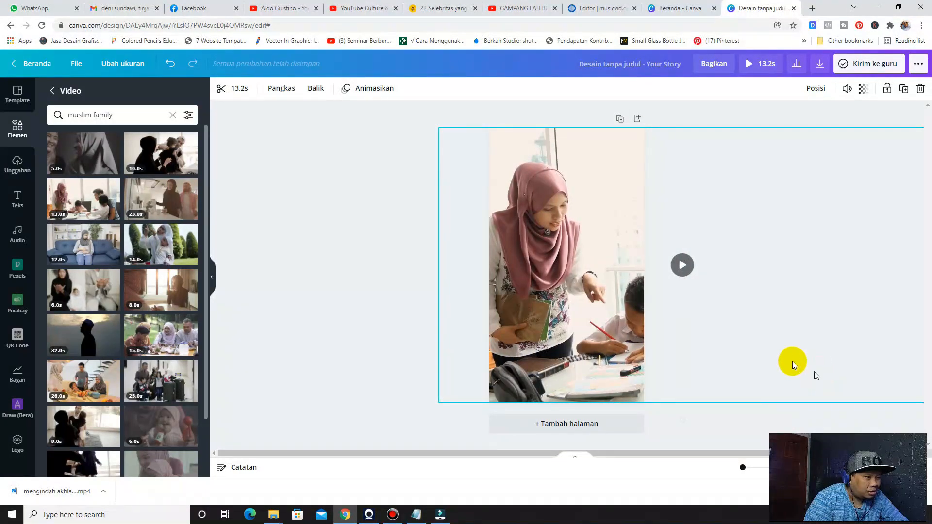
click(681, 265)
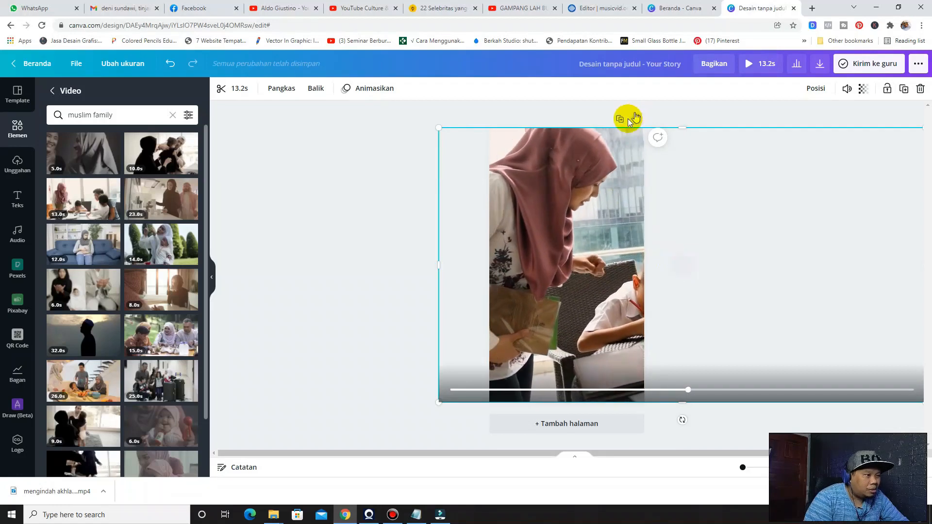
click(680, 275)
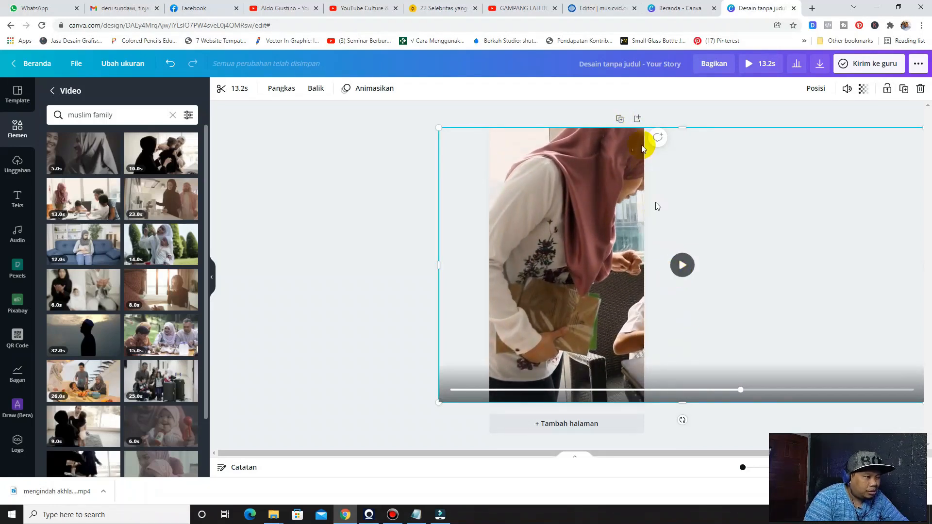
Duplicate the first page and delete the video from the copy to get an empty second page
click(621, 120)
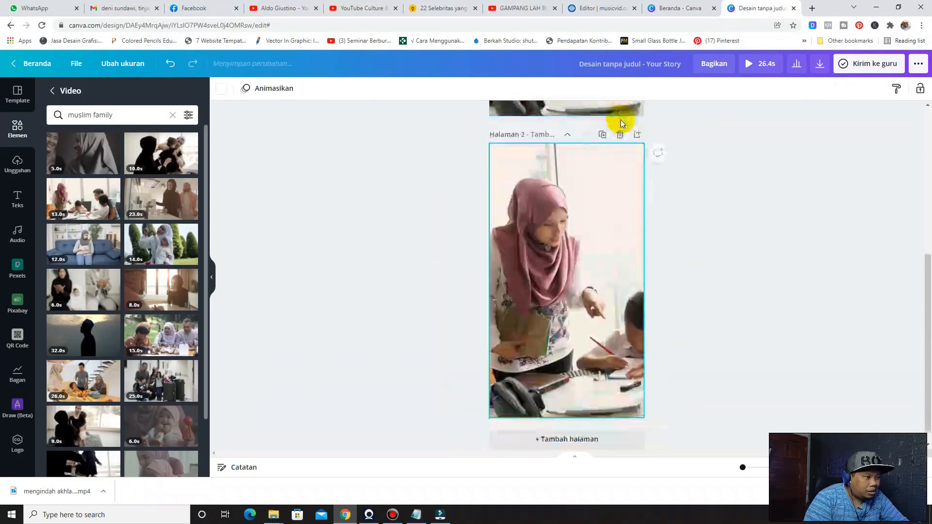
key(Delete)
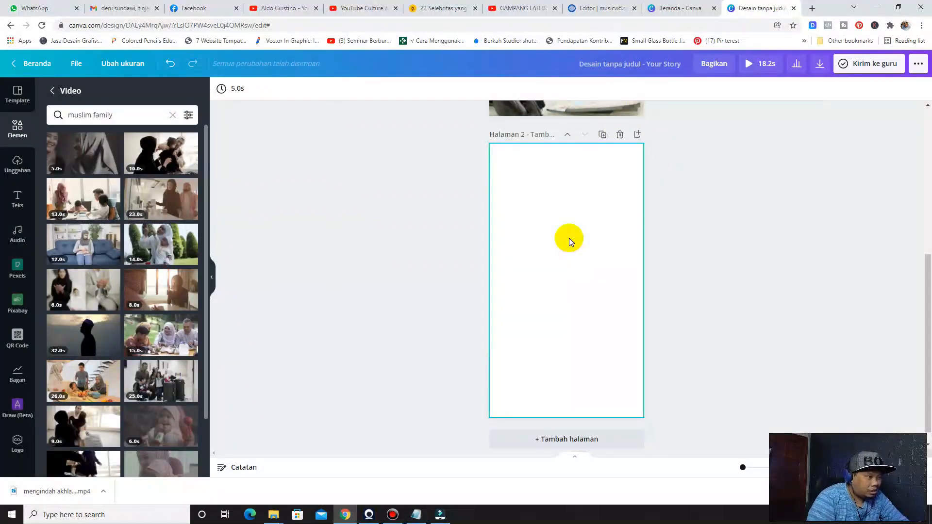
scroll(569, 238, up, 6)
scroll(525, 422, down, 4)
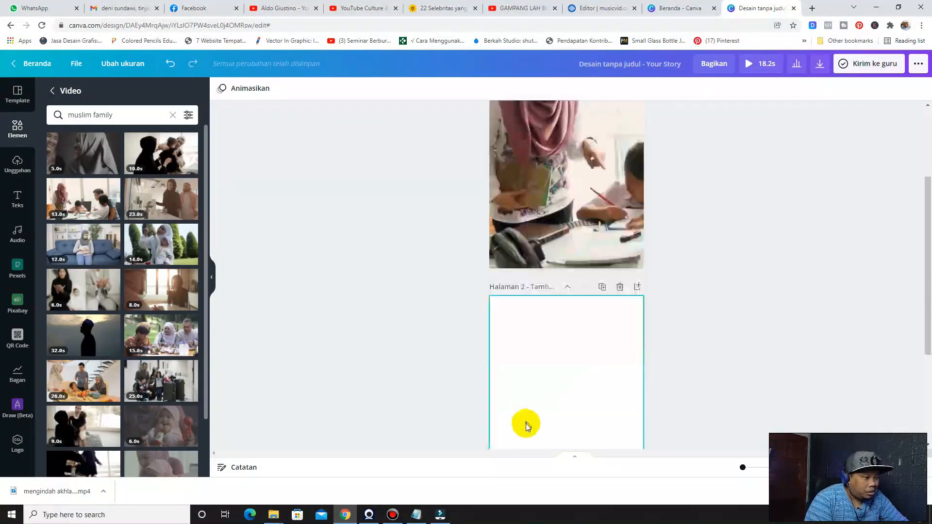
Add the 6.0s clip of the baby in a pink headscarf to page 2 and enlarge it to cover the page
click(557, 358)
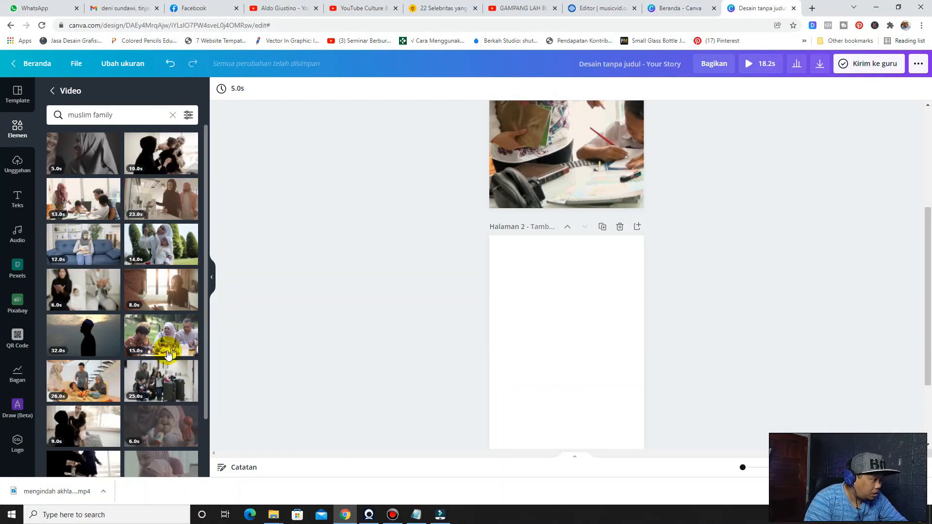
scroll(162, 358, down, 1)
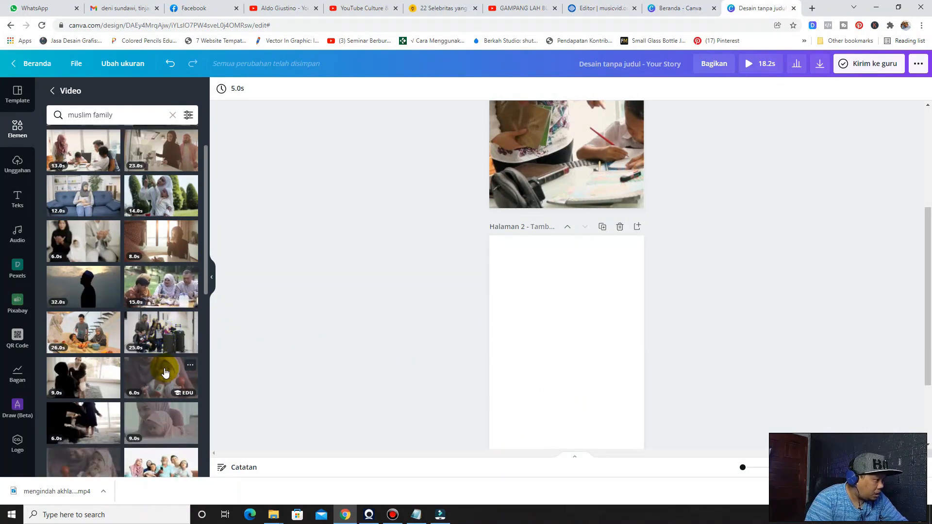
scroll(162, 373, down, 1)
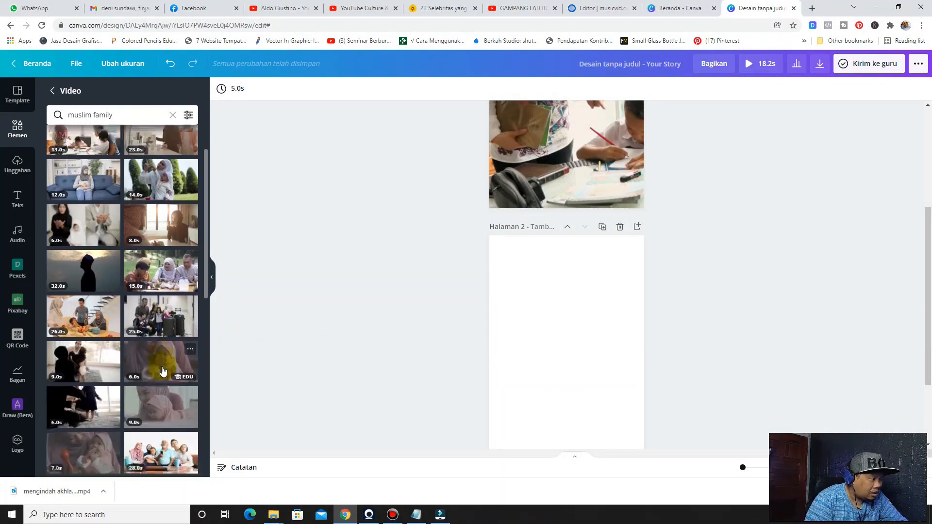
scroll(368, 319, down, 1)
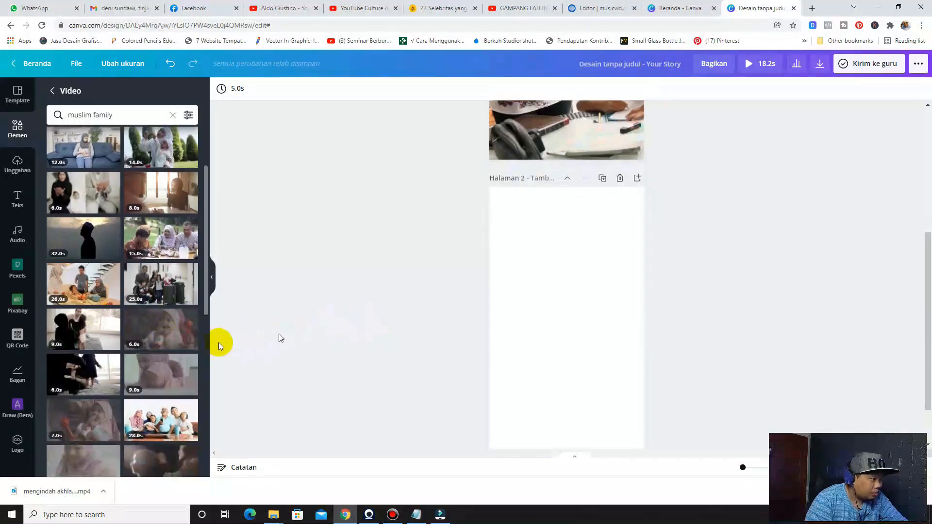
click(163, 325)
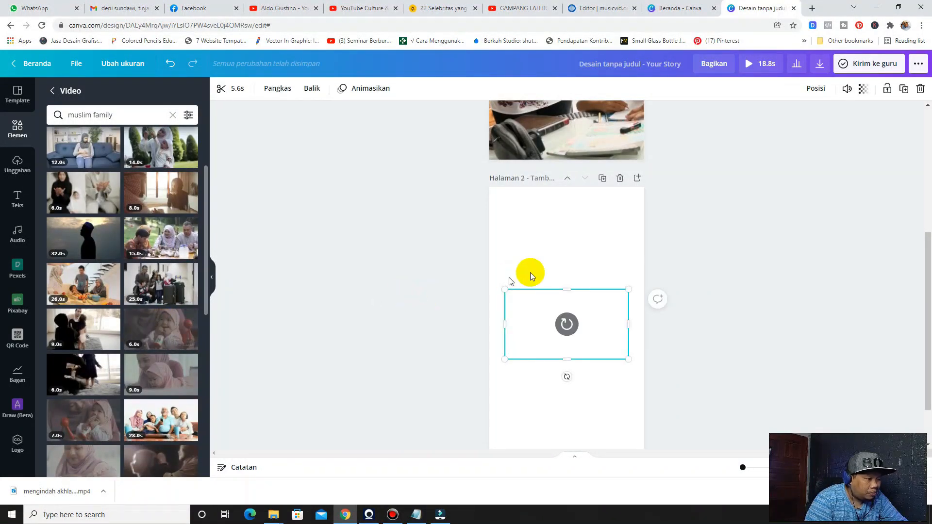
drag(505, 288, 327, 160)
drag(629, 363, 788, 449)
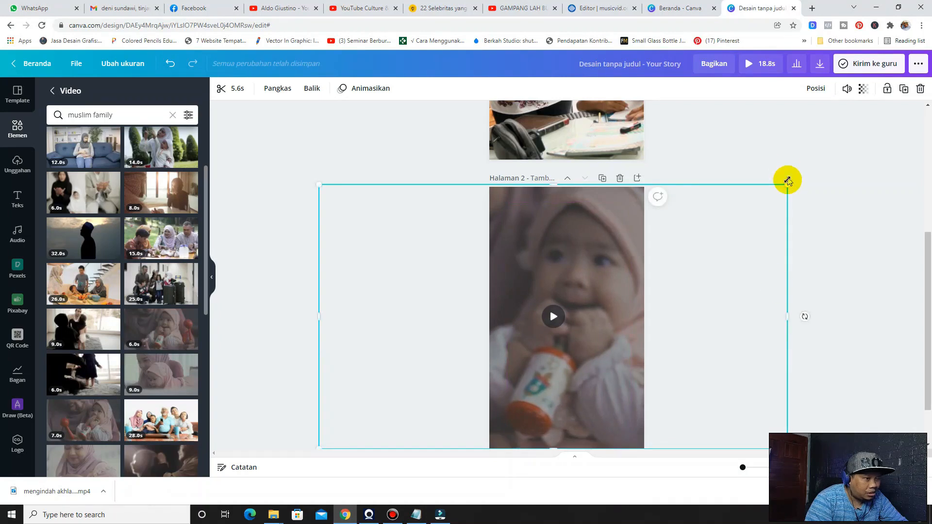
drag(788, 181, 778, 186)
click(424, 148)
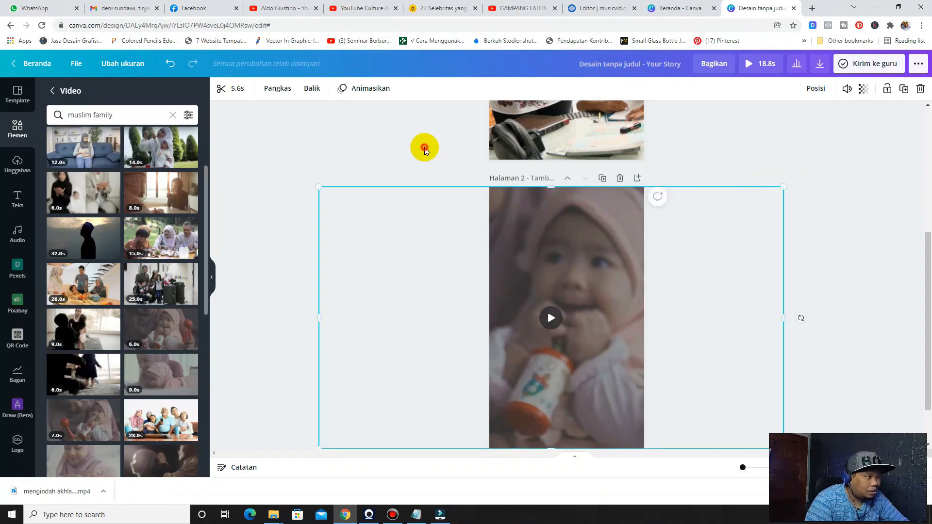
Preview the baby clip on page 2, duplicate that page, and delete the video from the copy to get an empty page 3
click(536, 316)
click(548, 314)
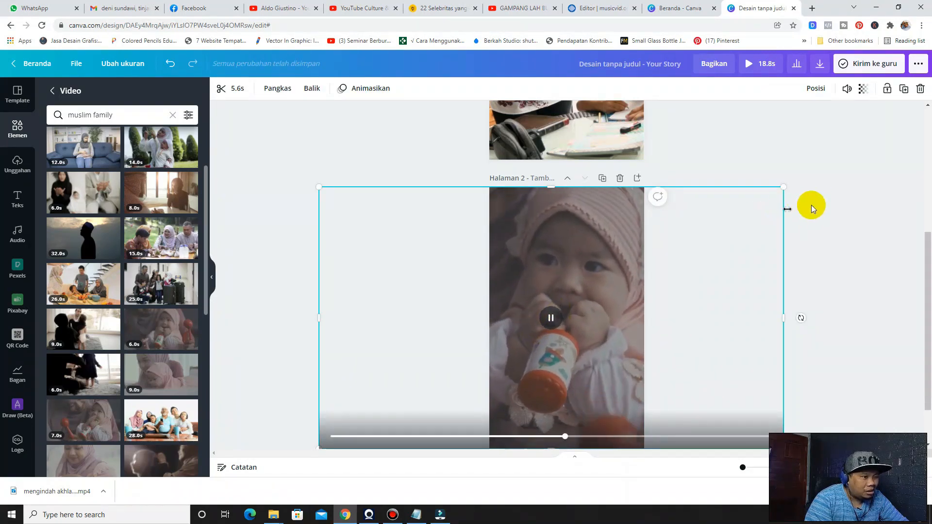
click(683, 202)
click(602, 177)
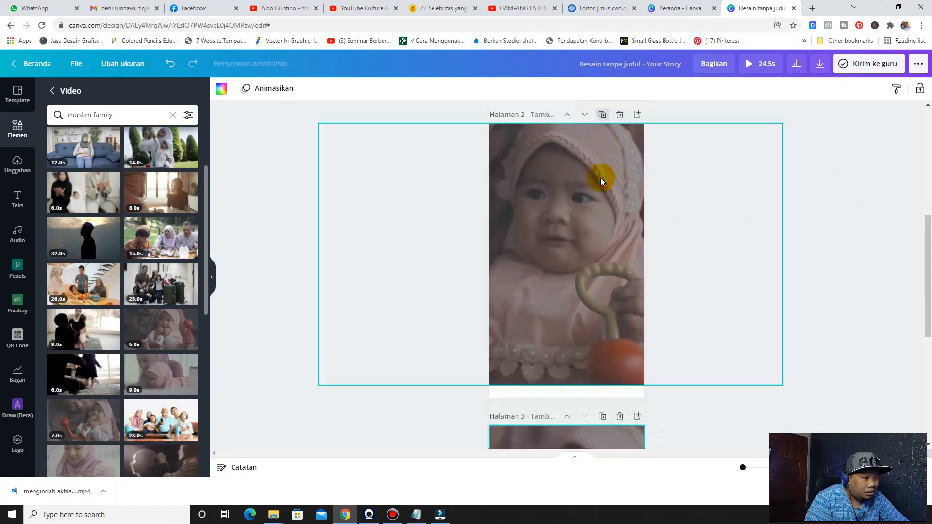
click(559, 332)
key(Delete)
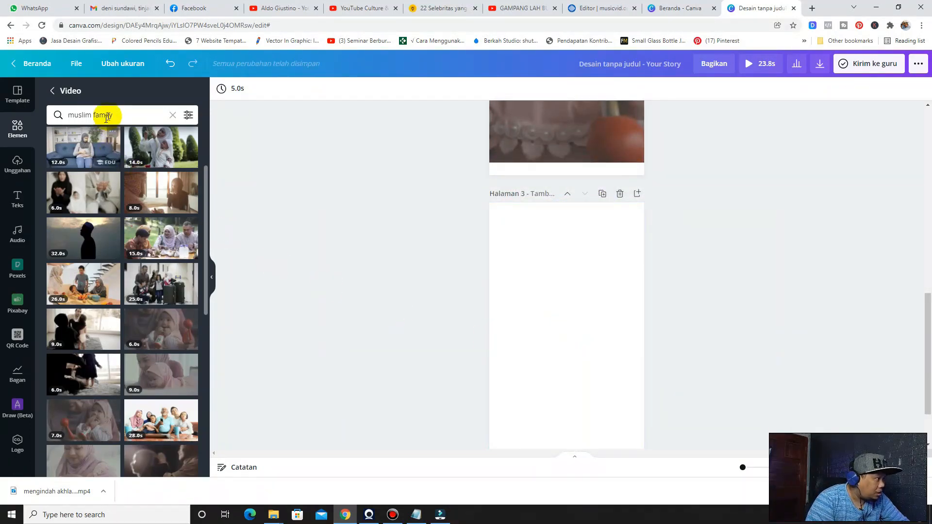
Shorten the video search to "muslim" and browse the resulting clips
click(113, 114)
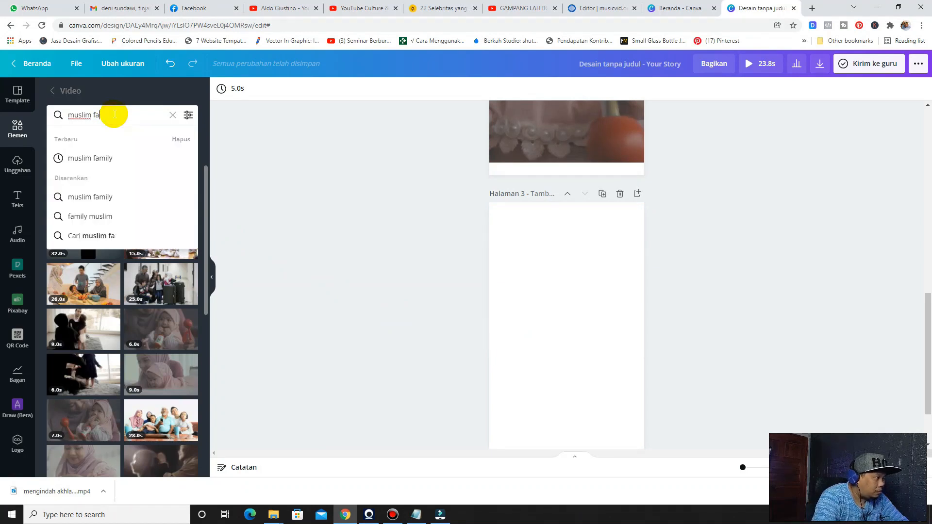
key(BackSpace)
key(BackSpace)
key(BackSpace)
key(Return)
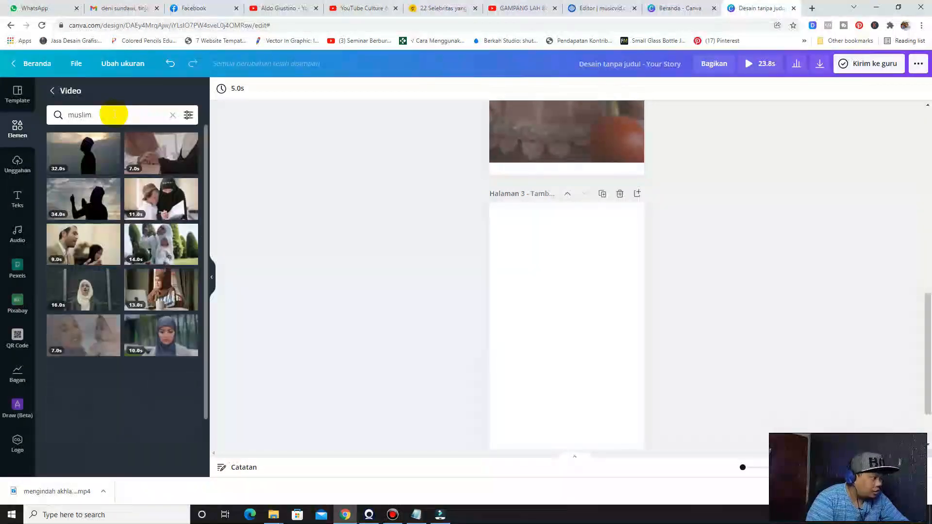
scroll(121, 188, down, 6)
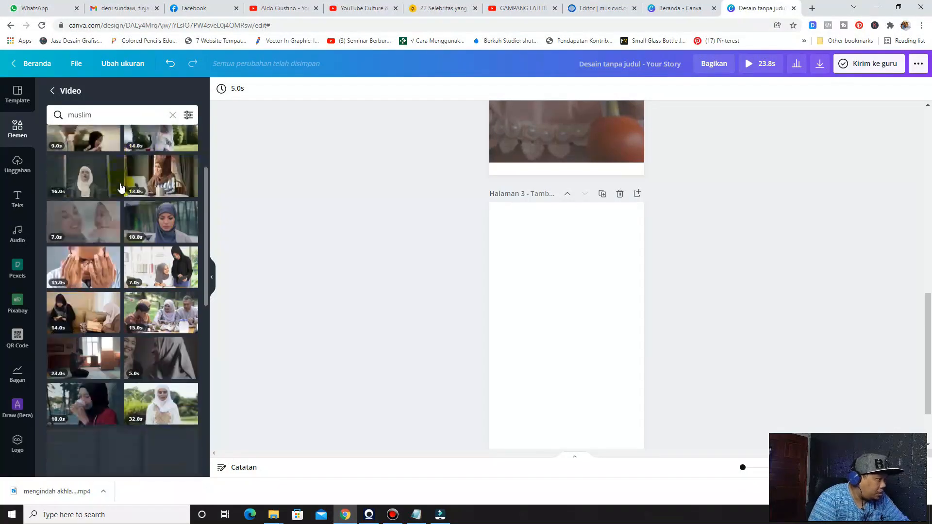
scroll(121, 187, up, 6)
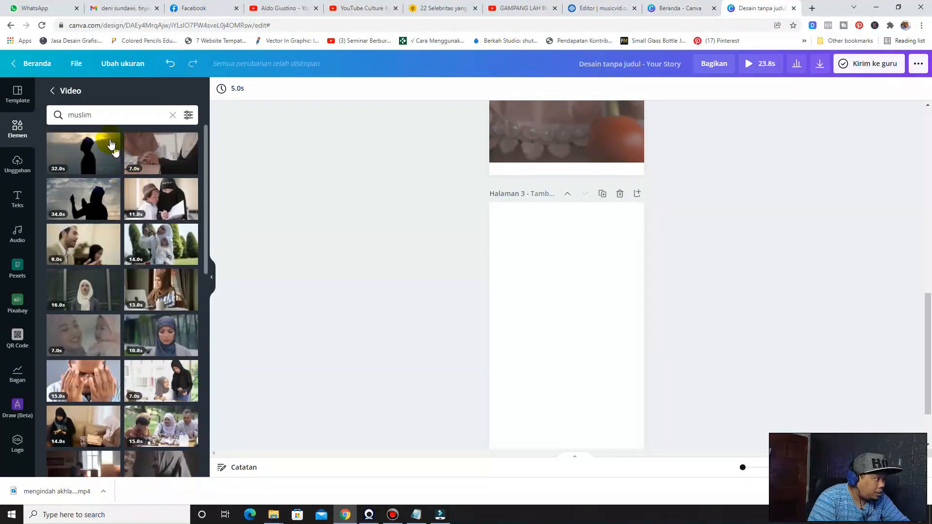
Search the video elements for "masjid" and browse the clips for a mosque shot
click(100, 115)
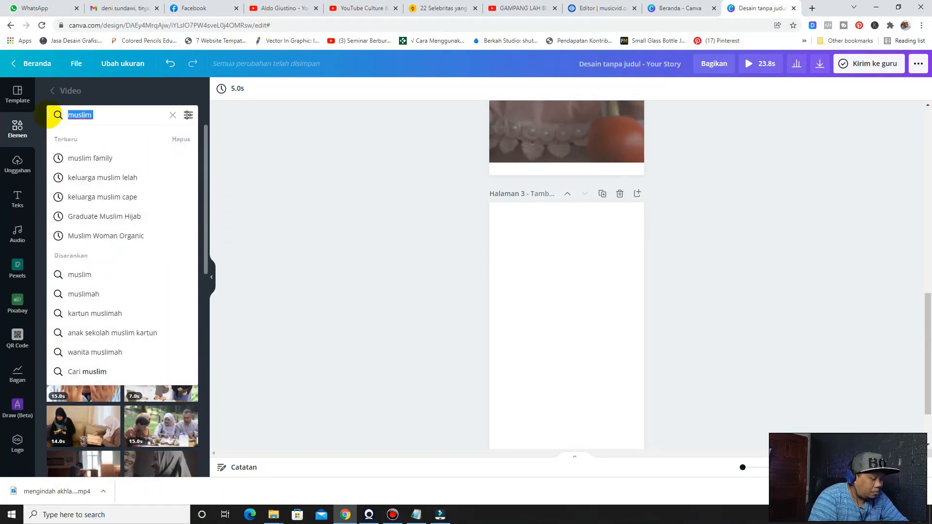
text(masjid)
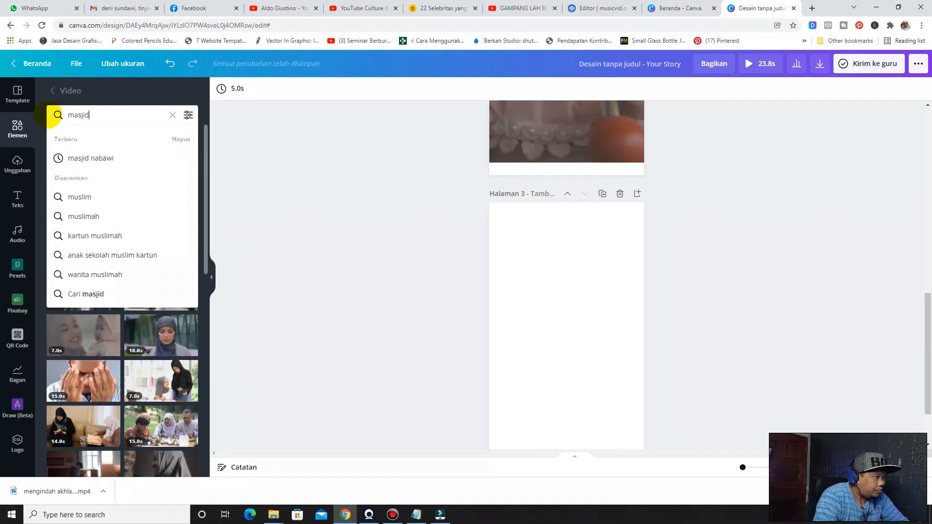
click(53, 115)
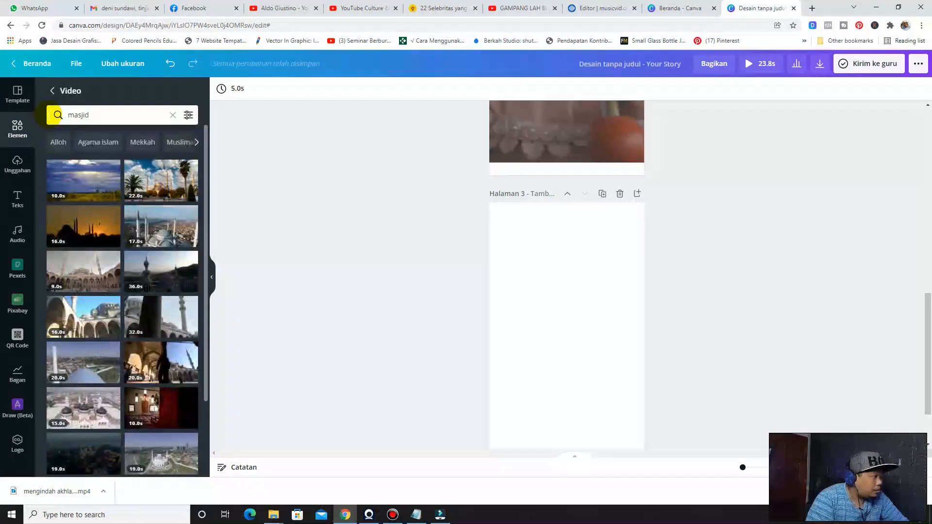
scroll(87, 194, down, 4)
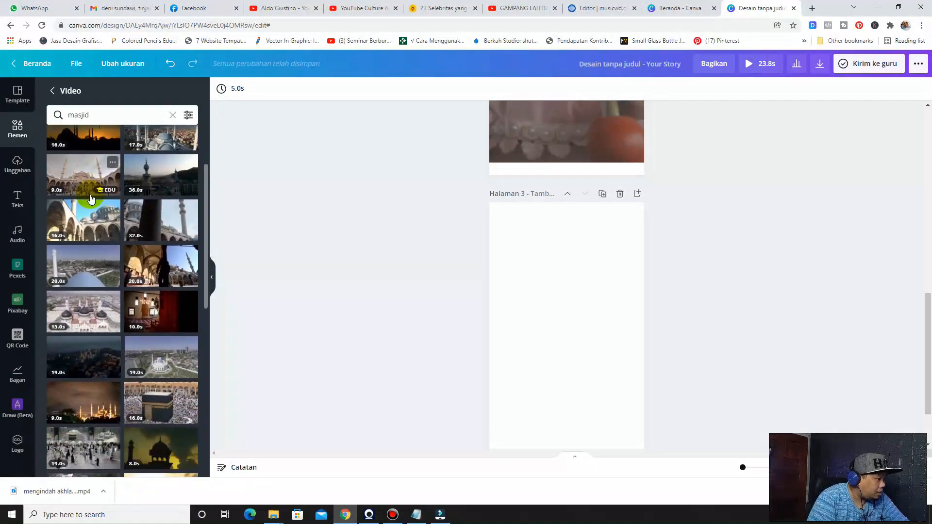
scroll(91, 198, down, 1)
scroll(91, 198, down, 4)
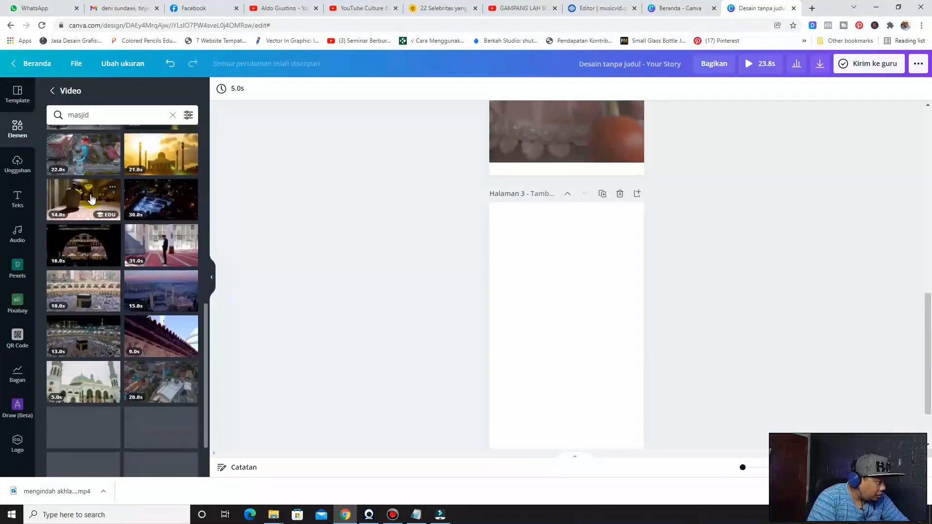
scroll(91, 199, down, 3)
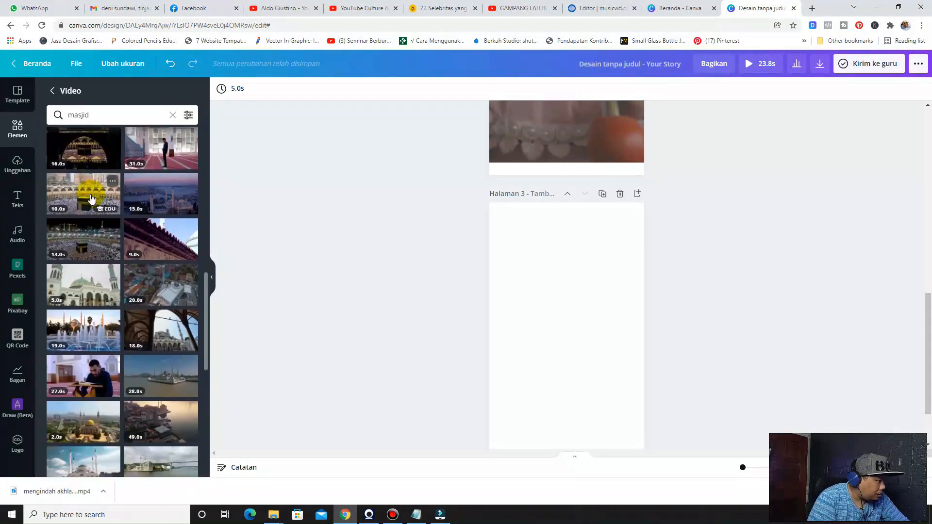
Add the 18.0s clip of a domed mosque framed by an arch to page 3 and enlarge it beyond the page width
click(159, 279)
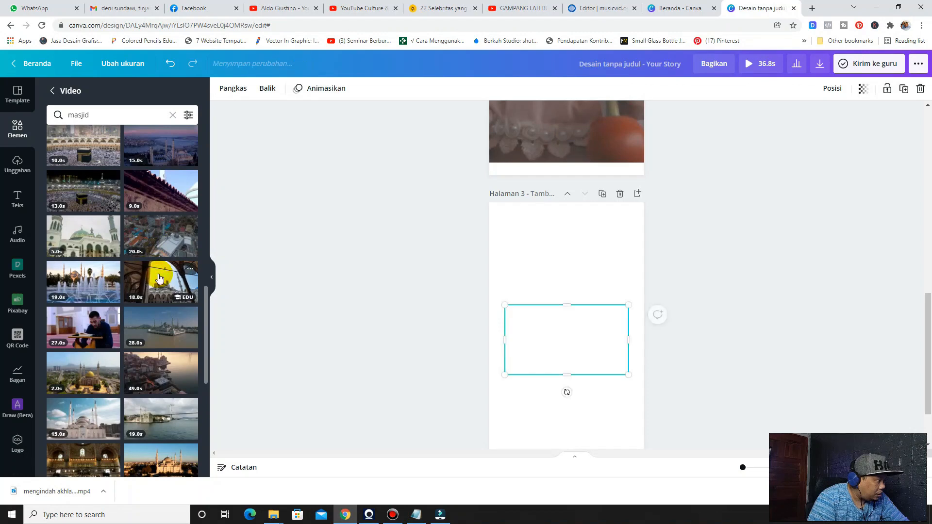
drag(498, 292, 346, 179)
drag(629, 375, 752, 459)
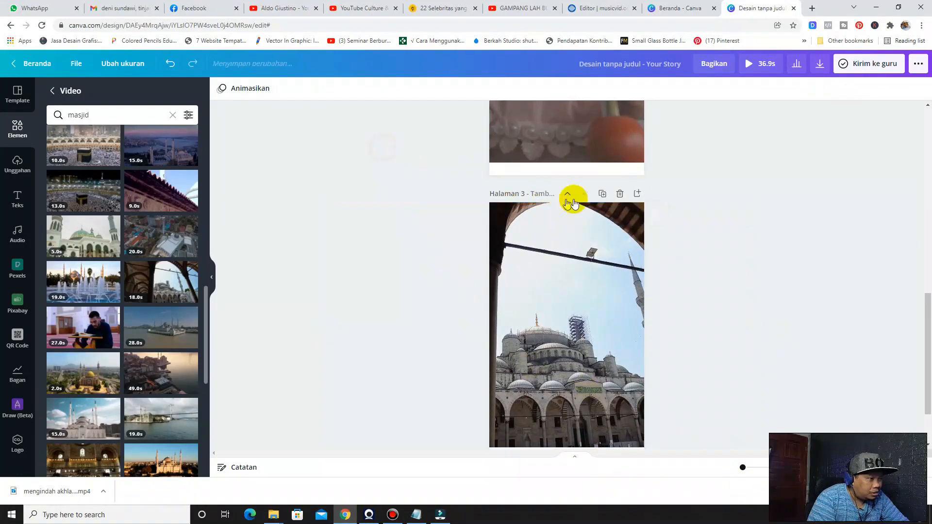
Duplicate page 3 and delete the mosque video from the copy to get an empty page 4
click(602, 194)
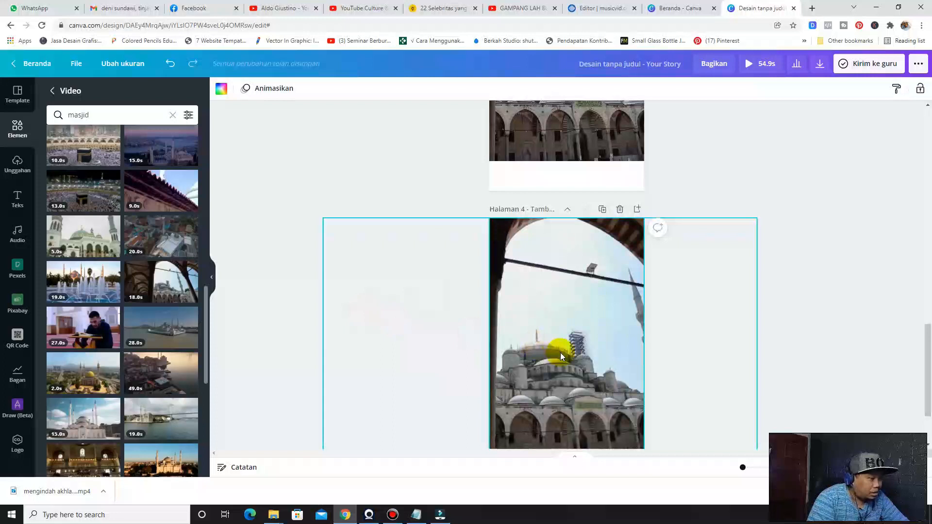
click(561, 353)
key(Delete)
click(372, 377)
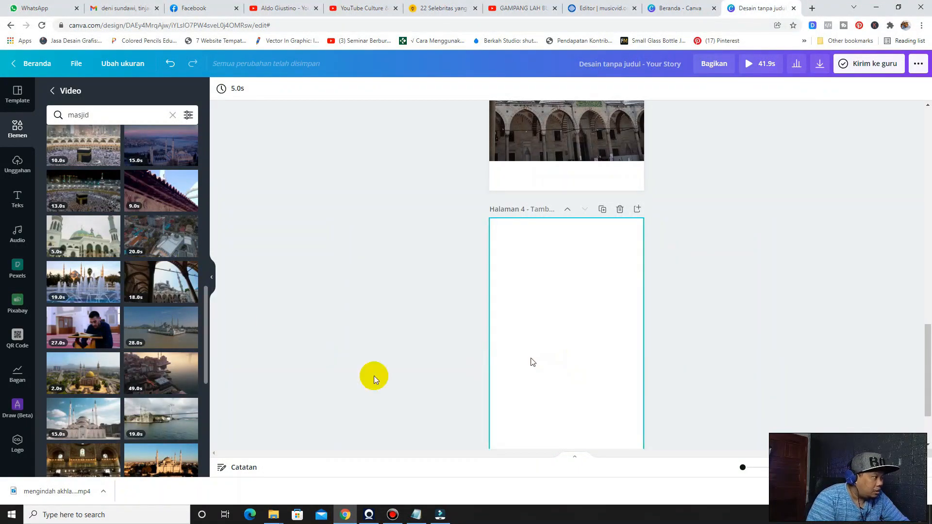
Search the video elements for "alam" to find nature clips
scroll(156, 224, up, 5)
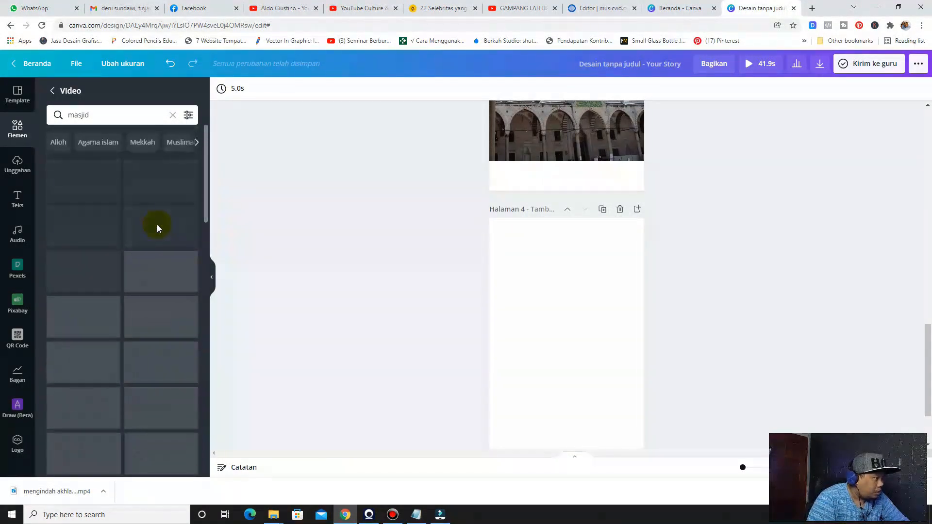
click(98, 115)
drag(98, 114, 36, 119)
text(alam)
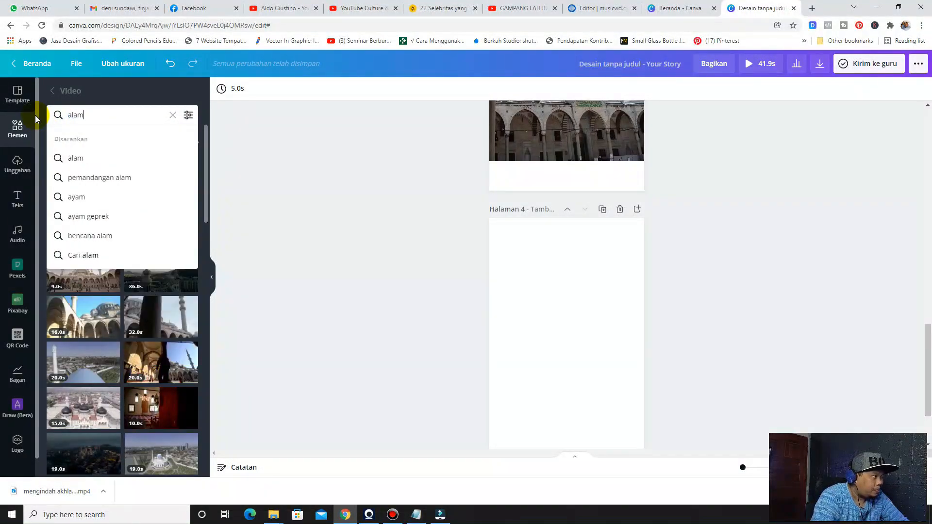
key(Return)
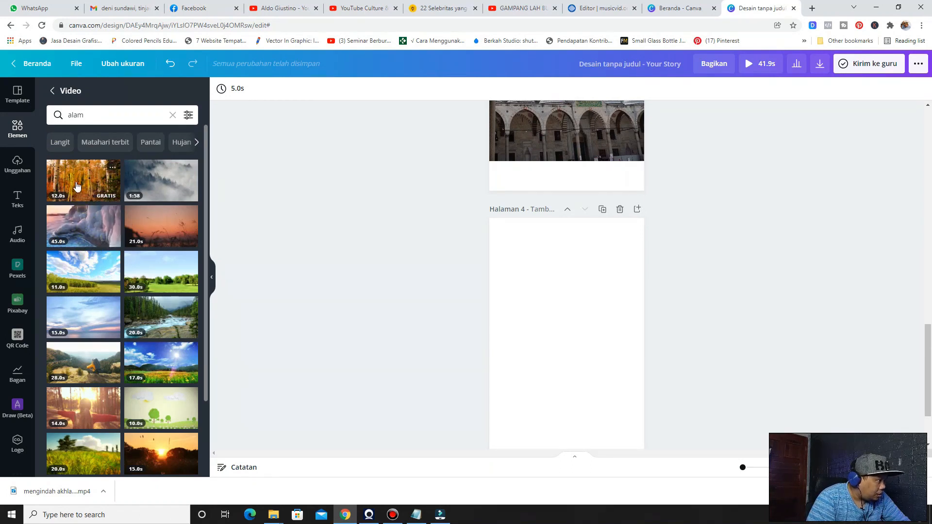
Add the 11.0s clip of a green field under a cloudy blue sky to page 4 and enlarge it beyond the page width
click(85, 268)
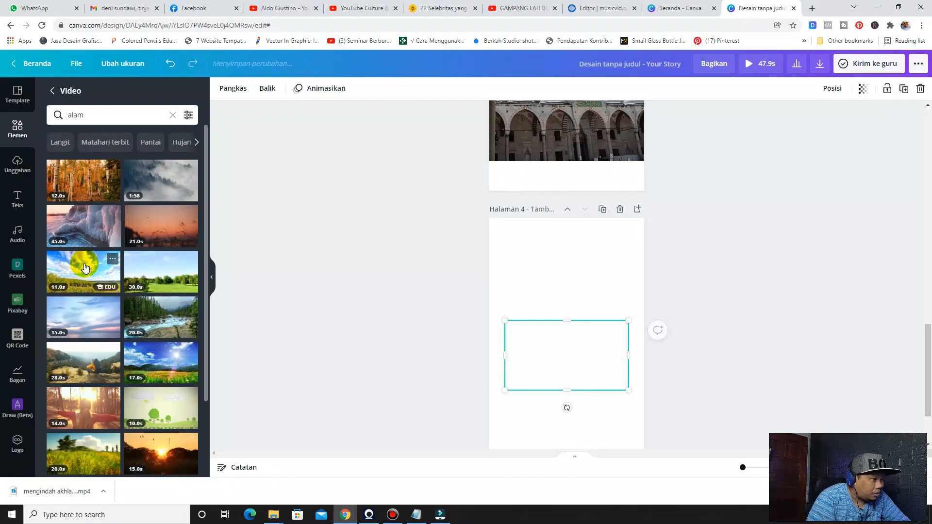
drag(510, 322, 341, 196)
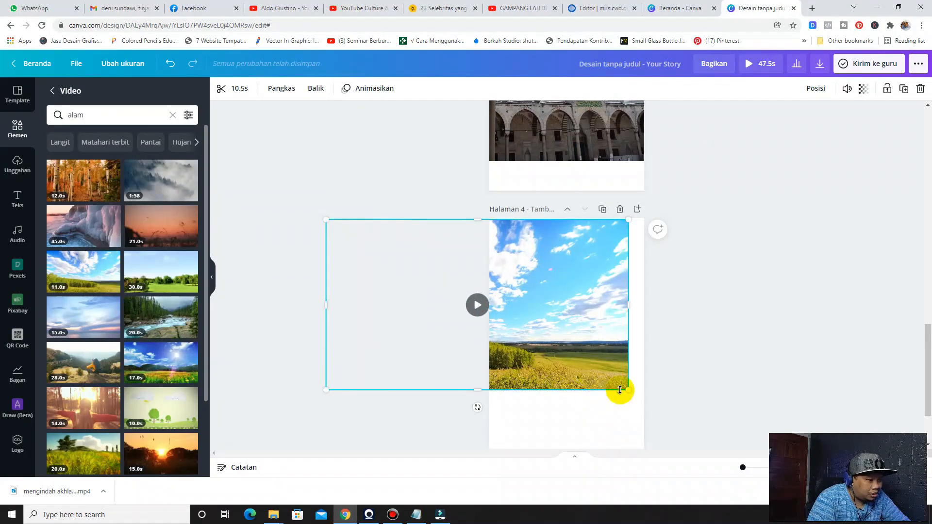
drag(631, 392, 729, 465)
click(391, 166)
Duplicate page 2 with the baby clip to insert a copy as page 3
scroll(392, 166, up, 5)
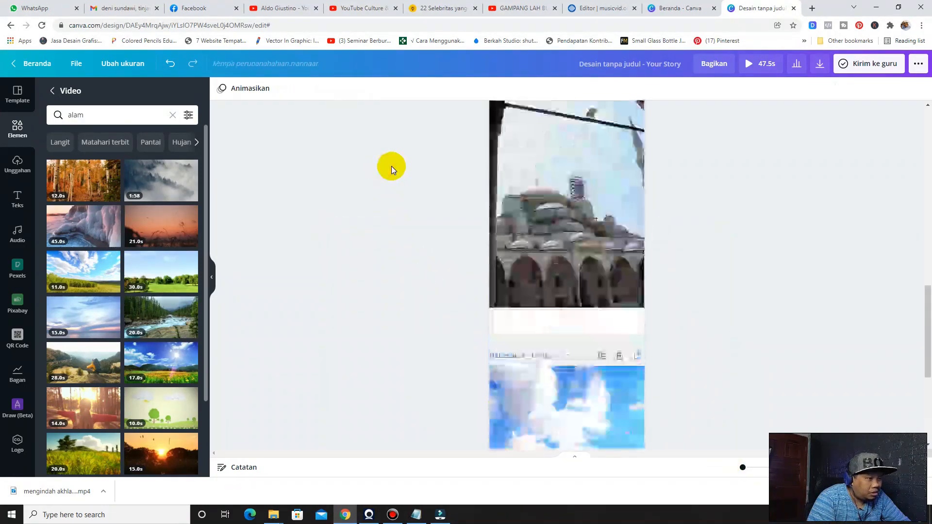
scroll(393, 166, up, 4)
click(603, 191)
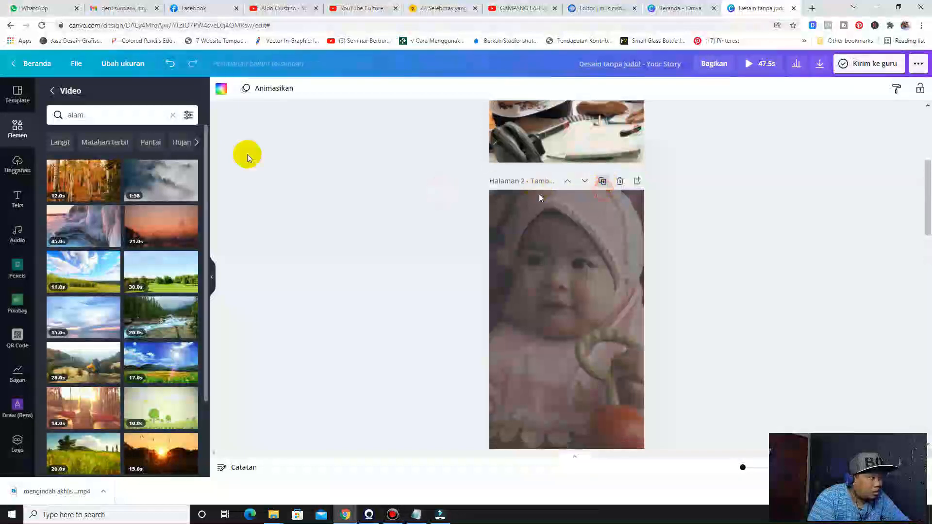
Search the video elements for "al quran" and browse the clips
double_click(92, 116)
text(a)
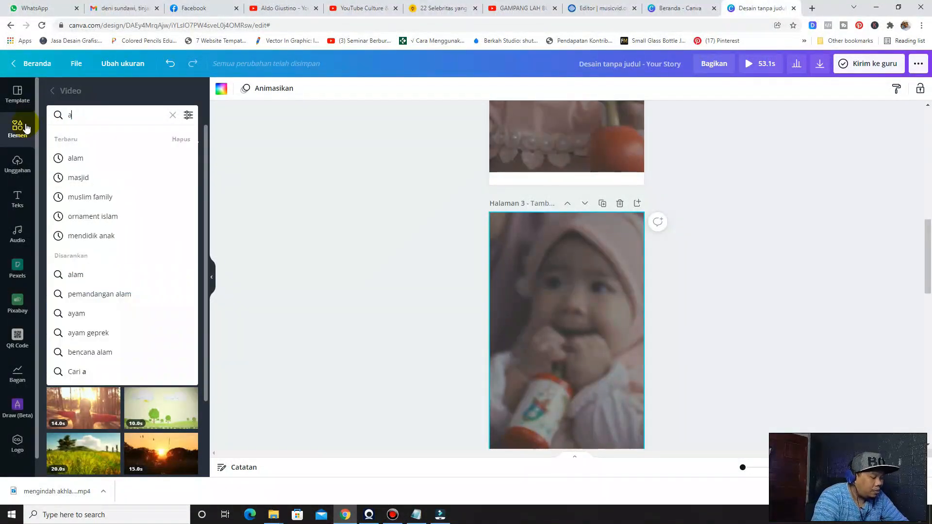
text(l qur)
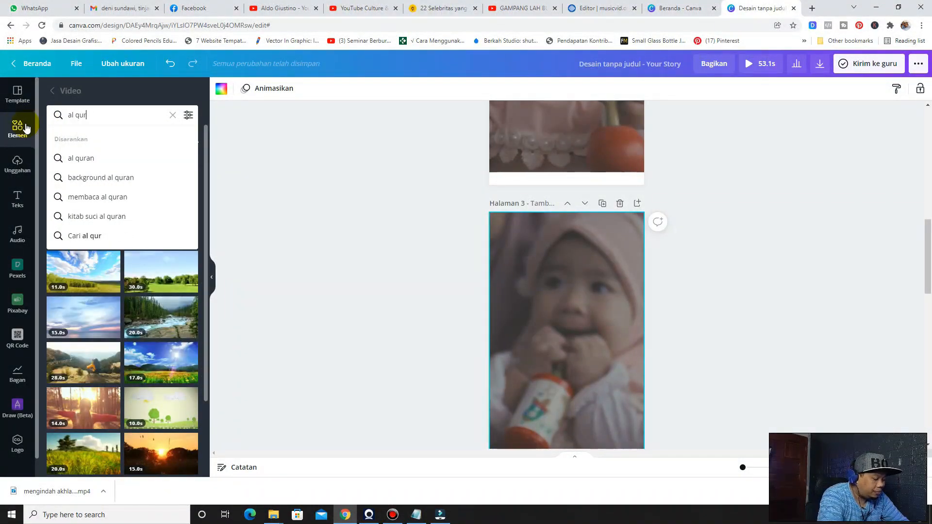
text(an)
key(Return)
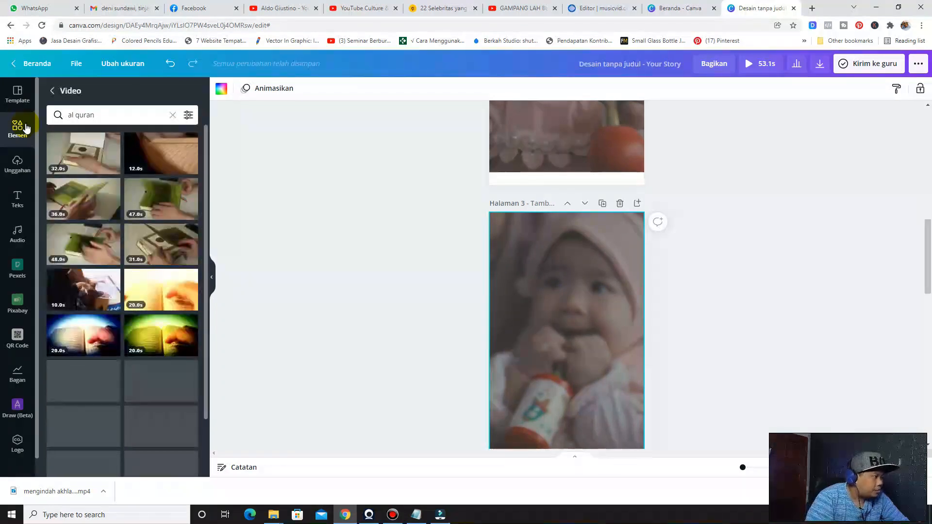
scroll(97, 204, down, 5)
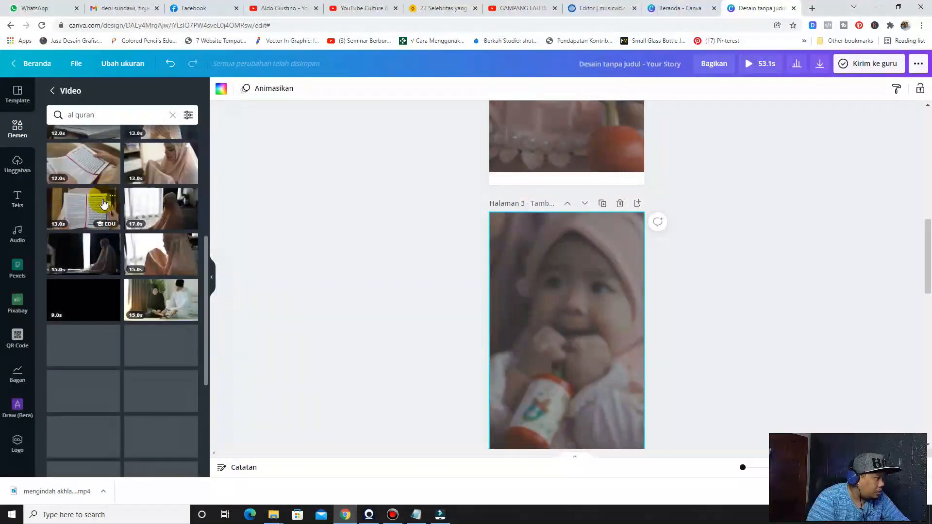
scroll(103, 204, down, 6)
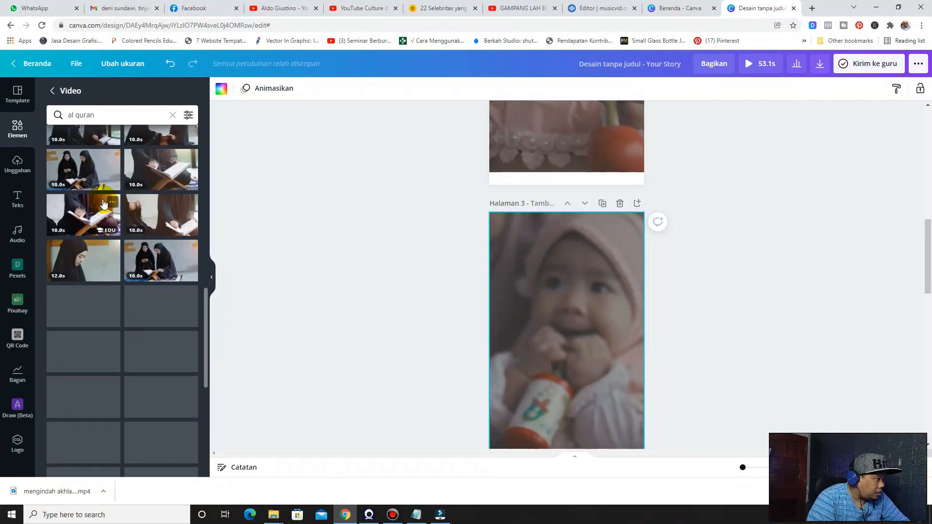
scroll(98, 147, down, 10)
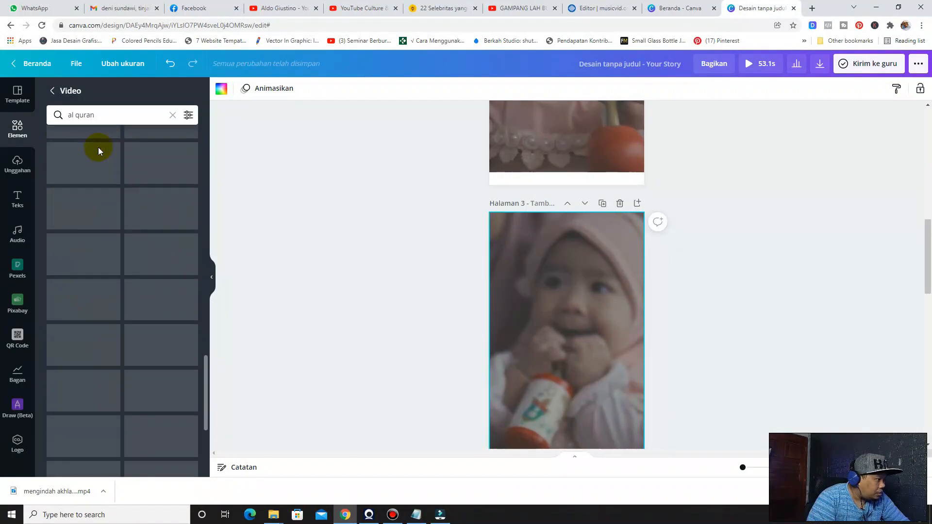
Search the video elements for "arab arabic art" and browse the clips
triple_click(94, 115)
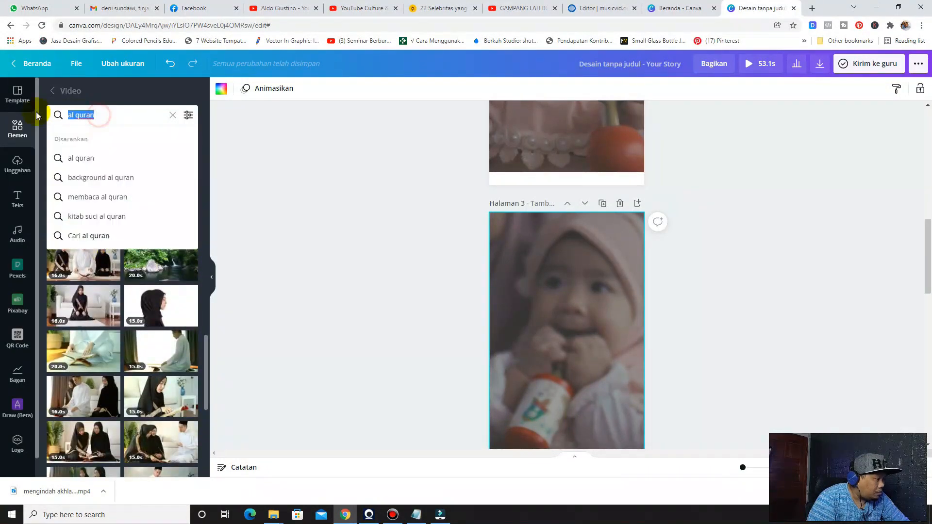
text(arab)
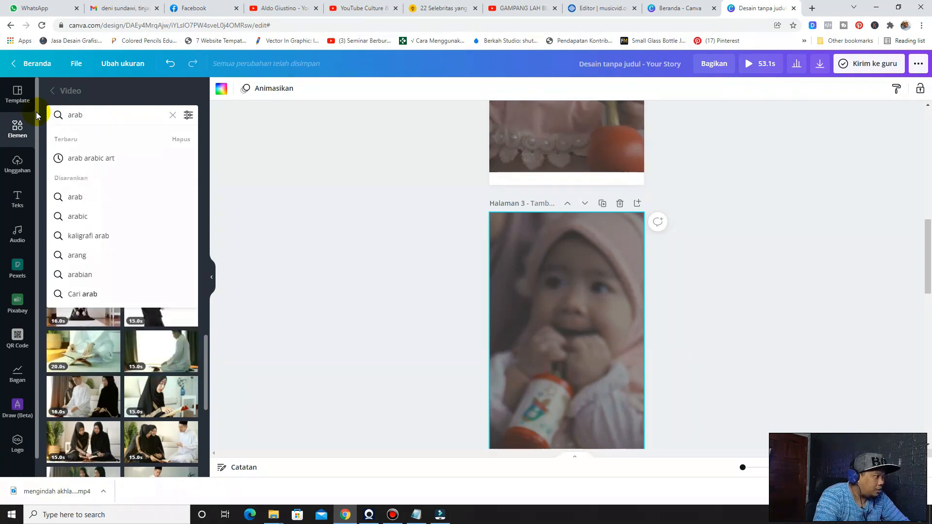
click(77, 156)
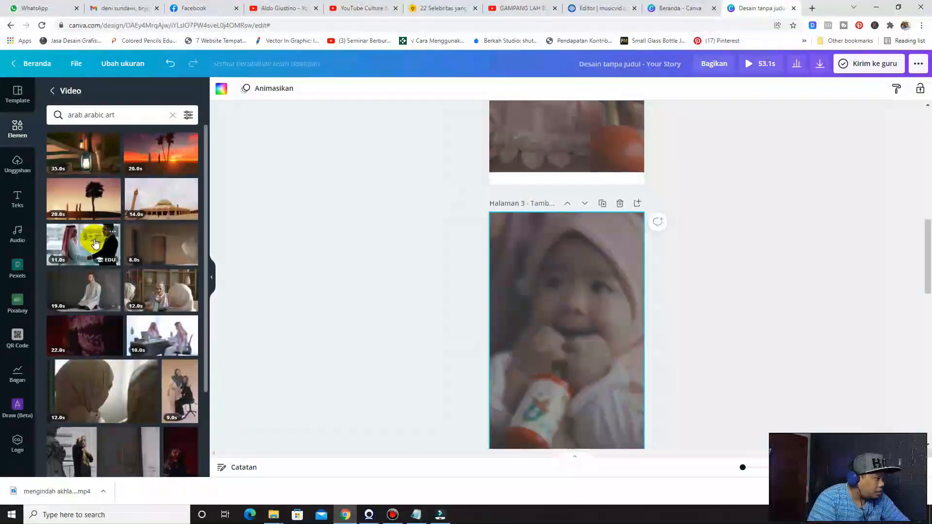
scroll(96, 244, down, 10)
scroll(95, 243, down, 10)
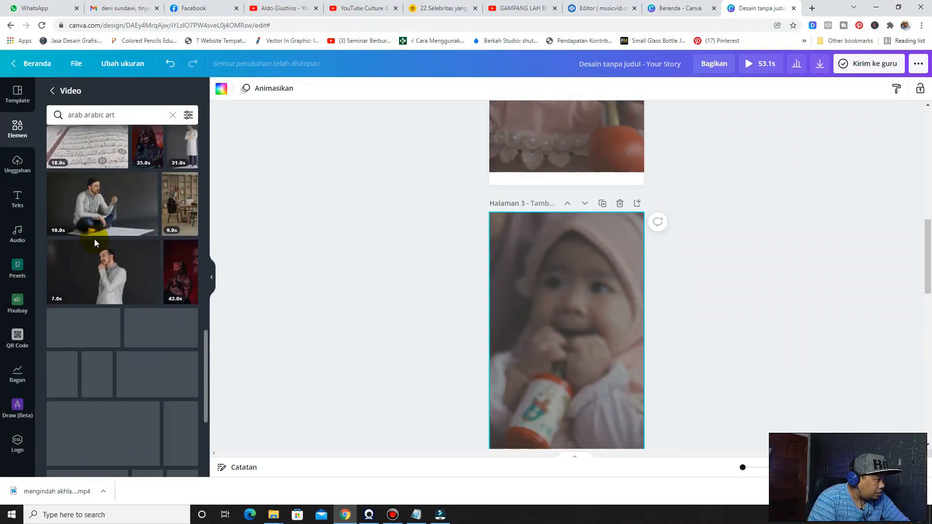
scroll(94, 243, up, 3)
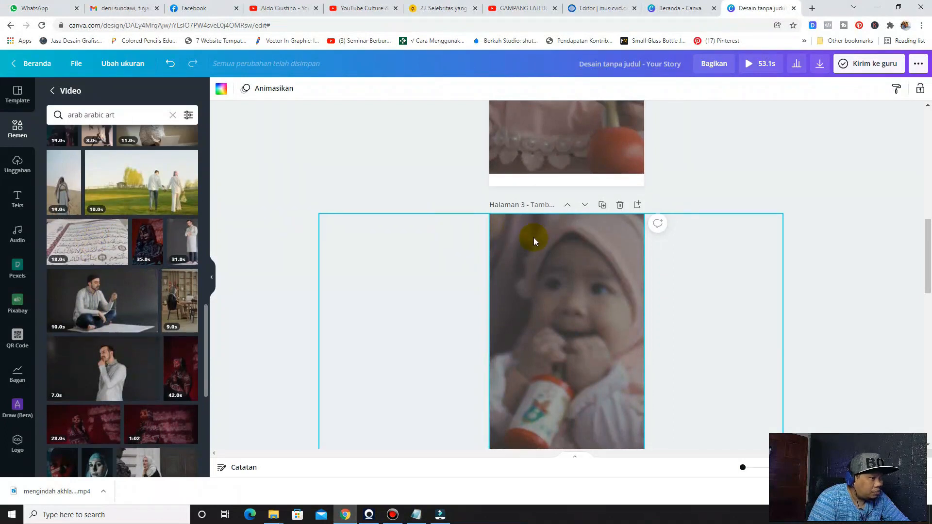
Replace the baby clip on page 3 with the 18.0s Quran page clip and enlarge it to cover the page
scroll(535, 241, down, 3)
scroll(534, 242, up, 2)
click(556, 298)
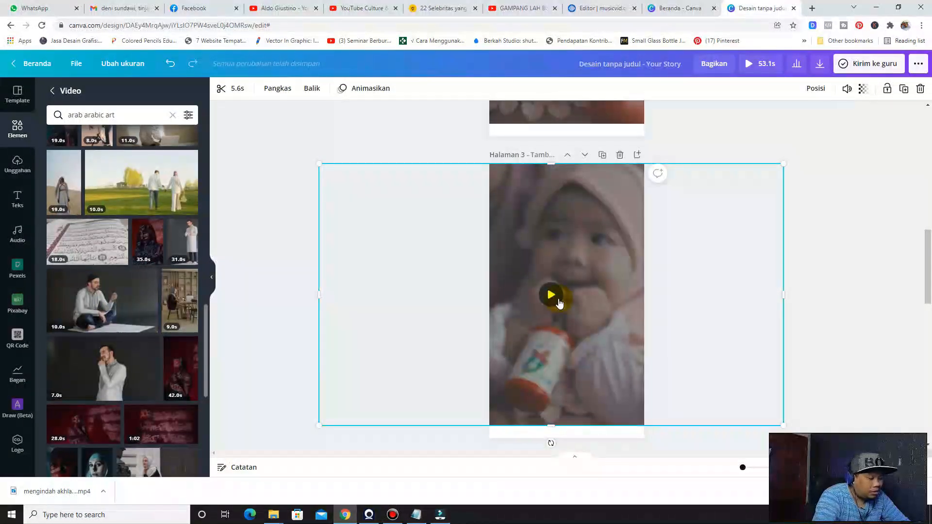
key(Delete)
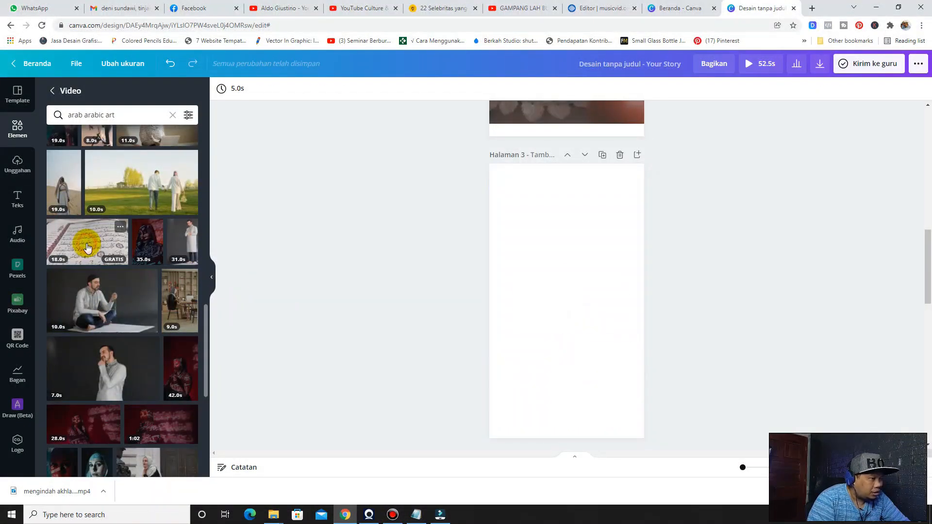
click(87, 248)
drag(510, 267, 348, 157)
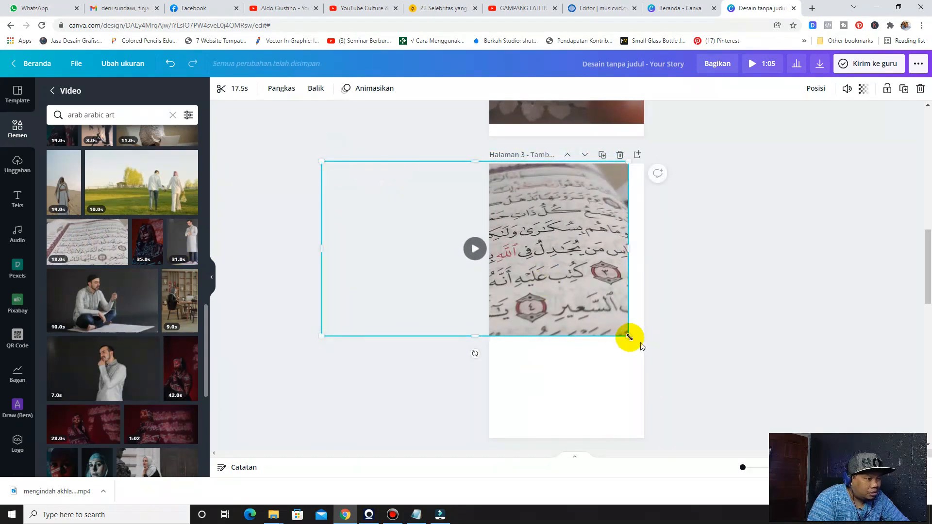
drag(684, 386, 804, 436)
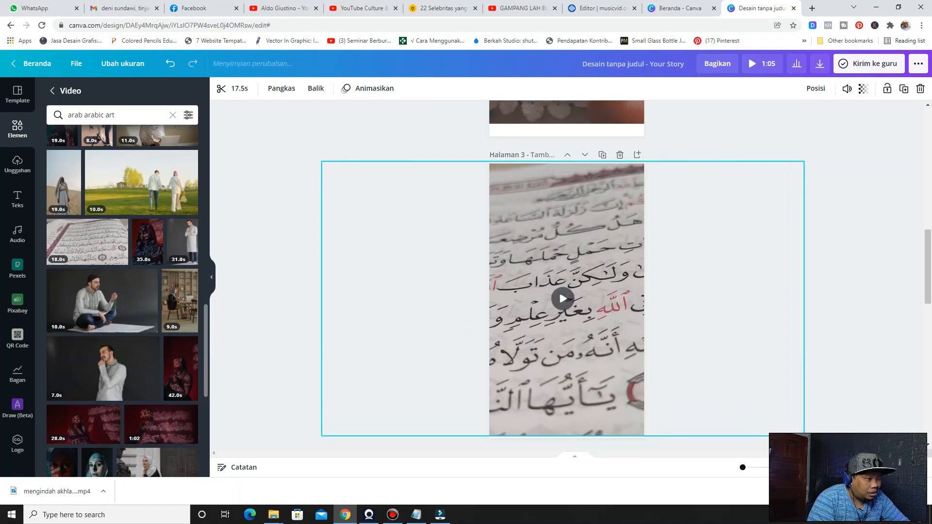
click(309, 221)
Review the pages and download all five as an MP4 video
scroll(503, 233, up, 10)
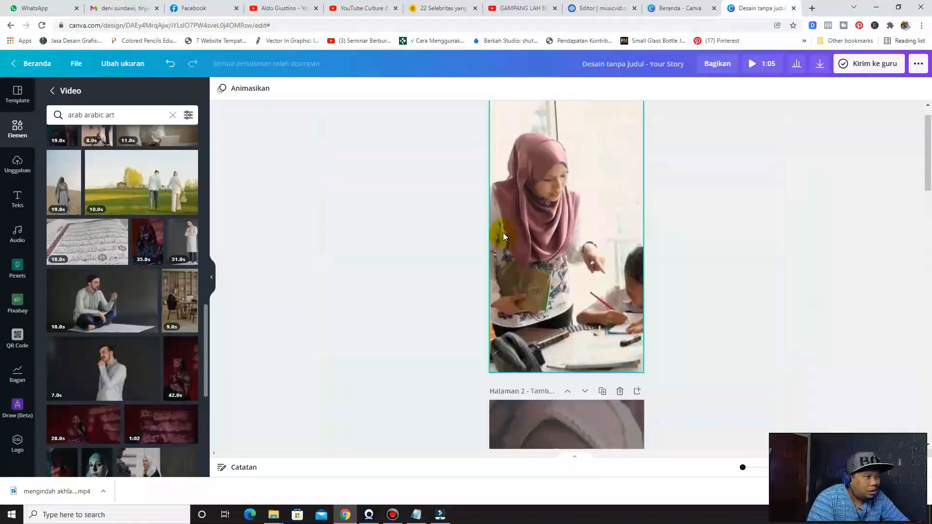
scroll(504, 236, down, 15)
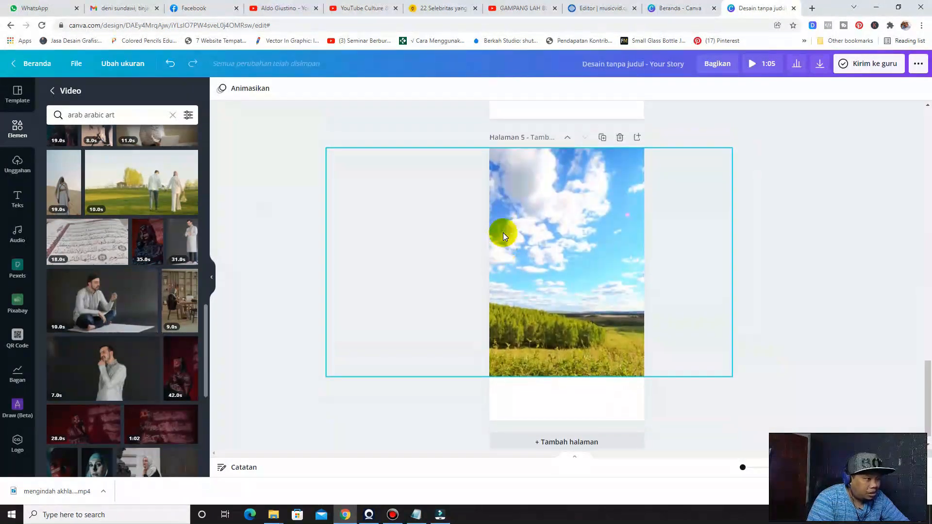
click(819, 65)
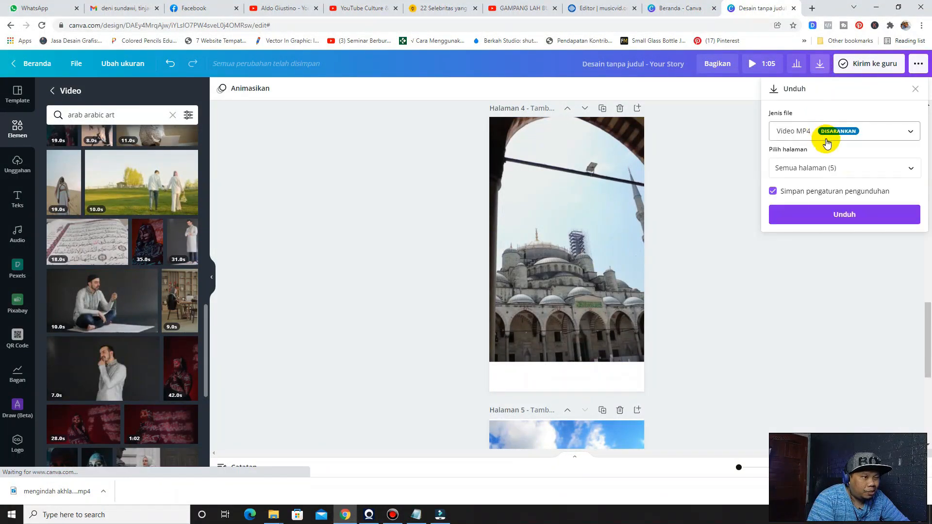
click(844, 217)
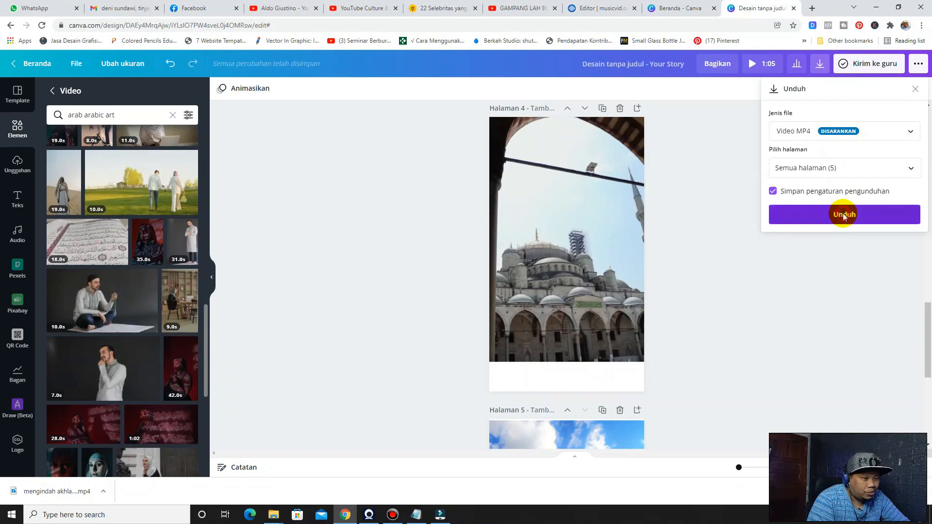